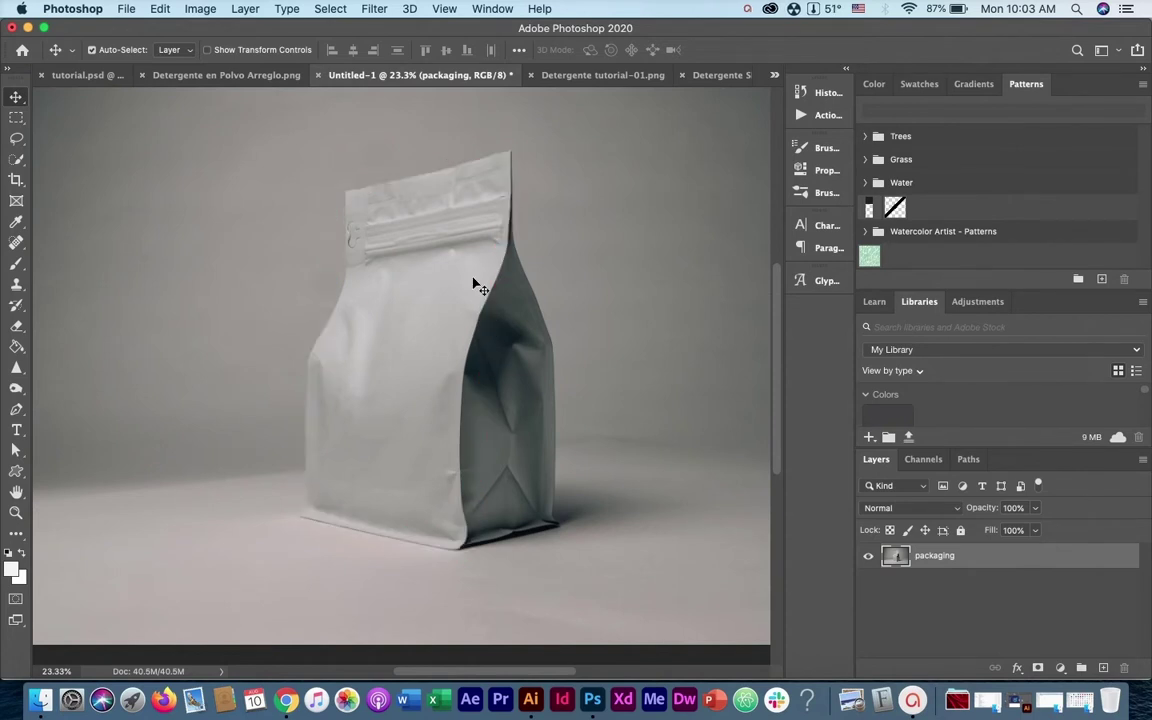
Copy the LOREM label from Detergente tutorial-01.png into Untitled-1 and convert Layer 1 to a smart object.
{"action": "scroll", "coordinate": [541, 320], "scroll_direction": "down", "scroll_amount": 1}
{"action": "left_click_drag", "start_coordinate": [540, 342], "coordinate": [584, 343]}
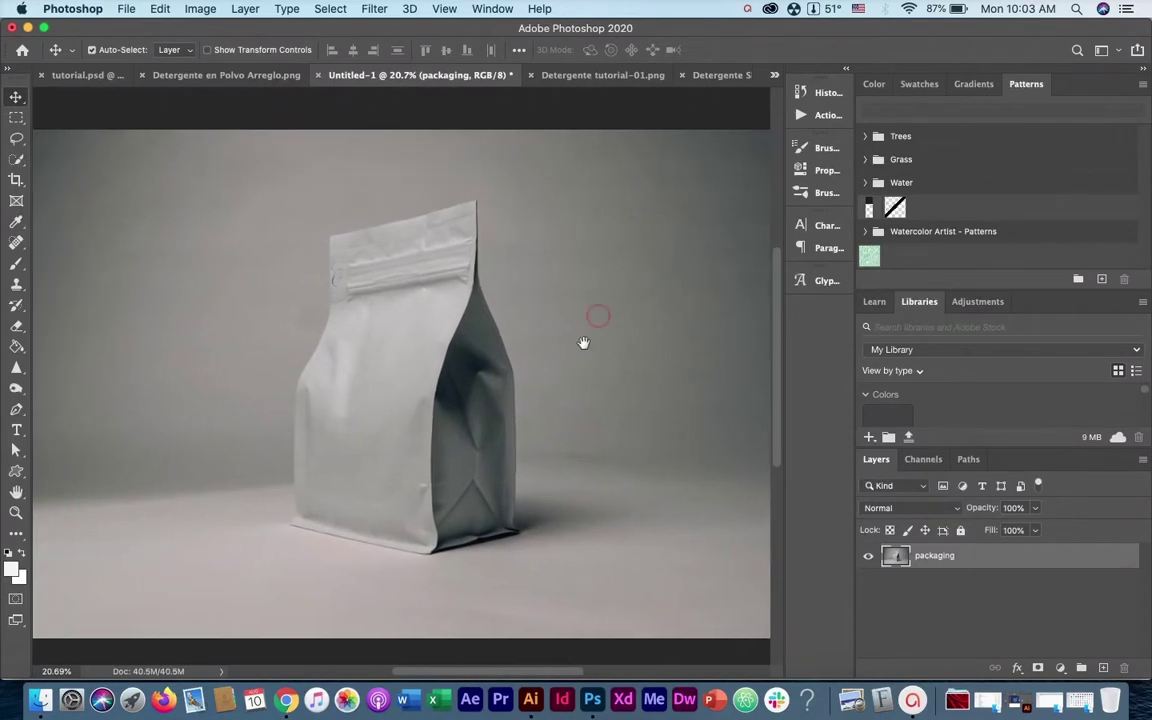
{"action": "scroll", "coordinate": [437, 290], "scroll_direction": "up", "scroll_amount": 1}
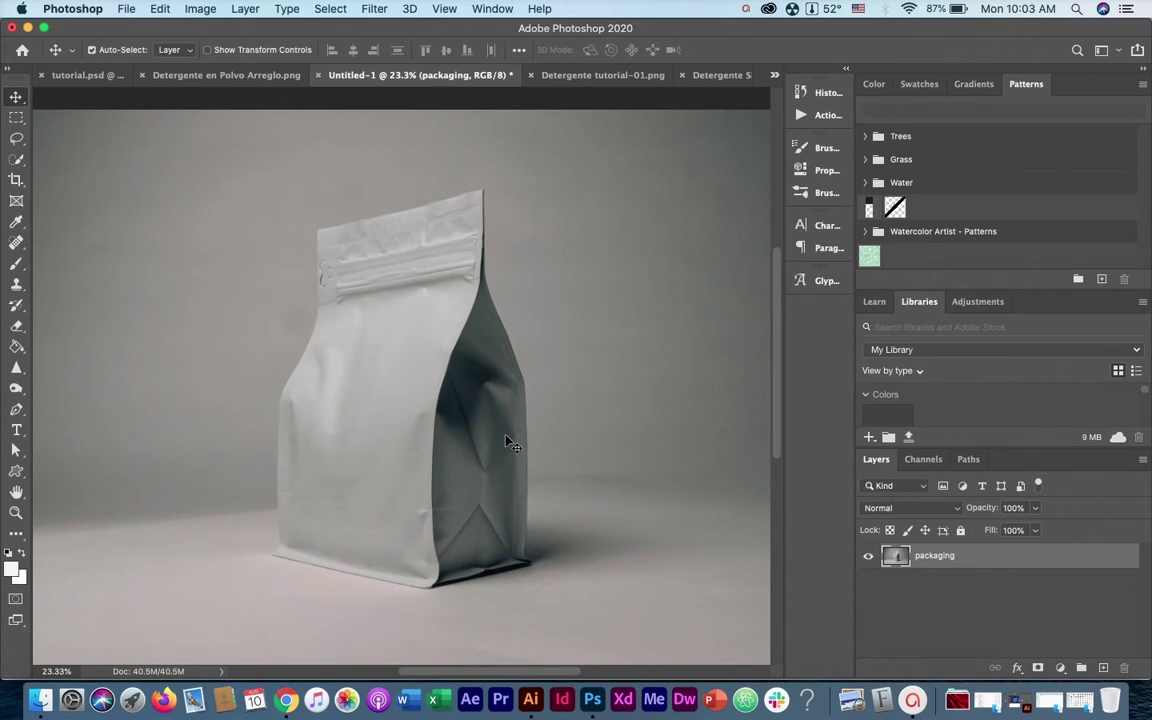
{"action": "key", "text": "ctrl+Tab"}
{"action": "left_click_drag", "start_coordinate": [432, 250], "coordinate": [440, 378]}
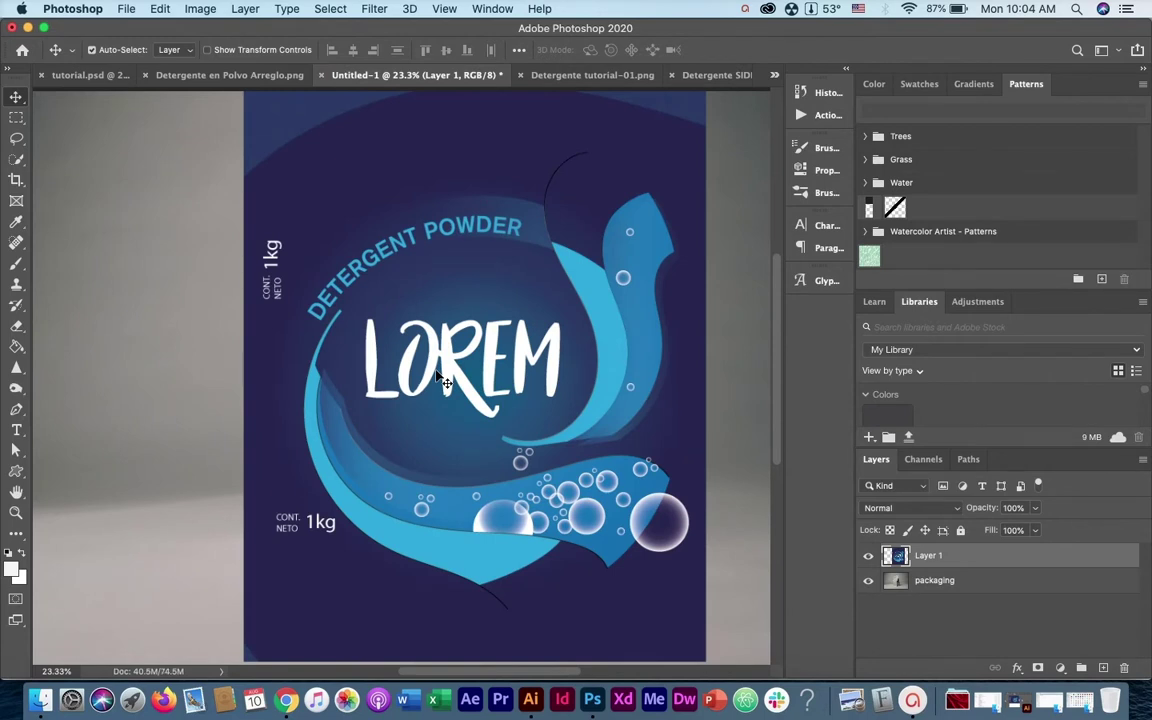
{"action": "right_click", "coordinate": [958, 568]}
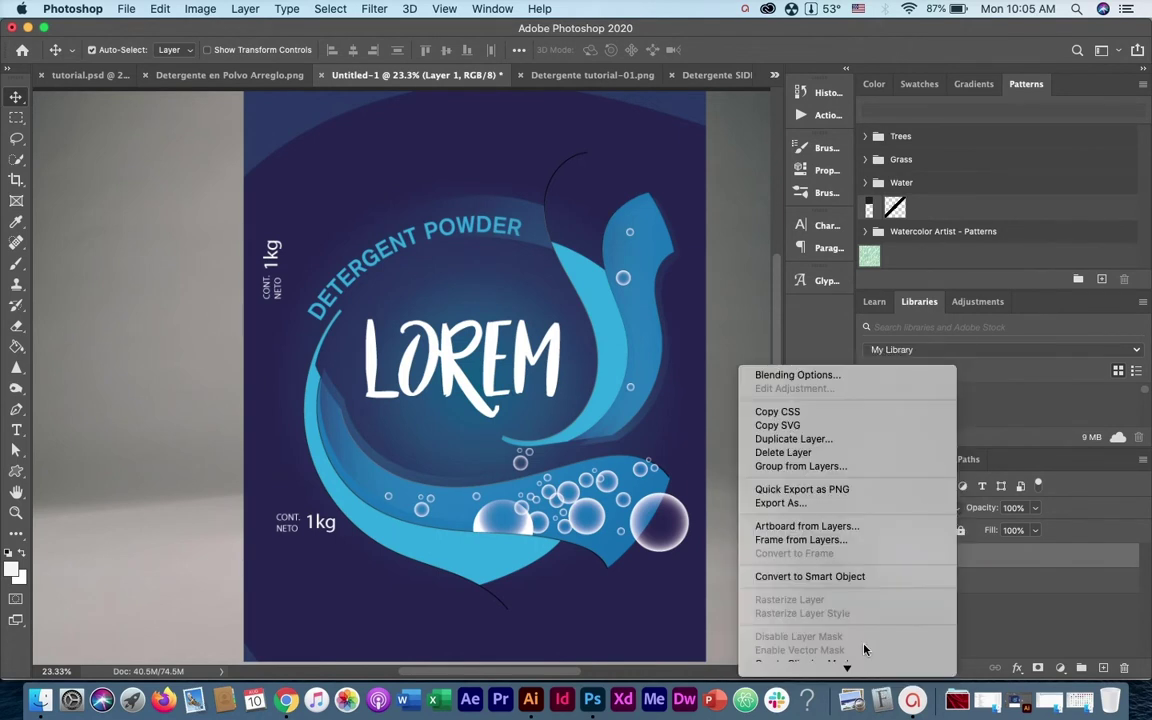
{"action": "left_click", "coordinate": [840, 577]}
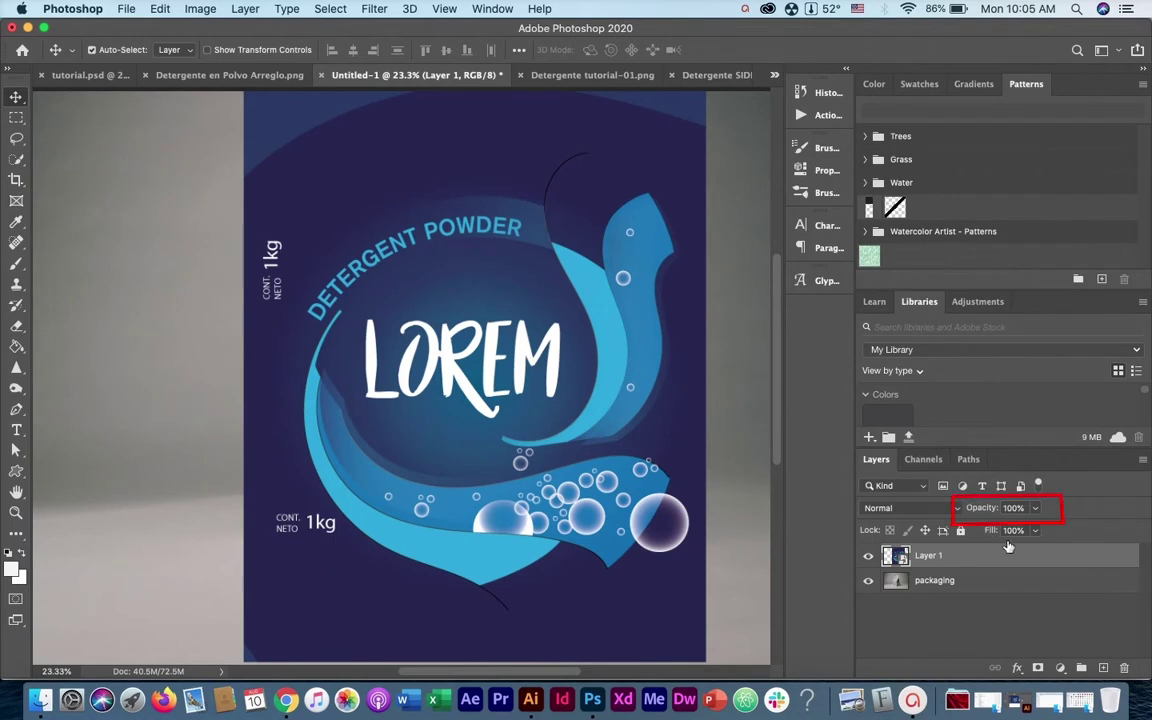
Lower Layer 1 to 35% opacity, scale it to 66.87% and place it over the pouch front.
{"action": "left_click", "coordinate": [1035, 508]}
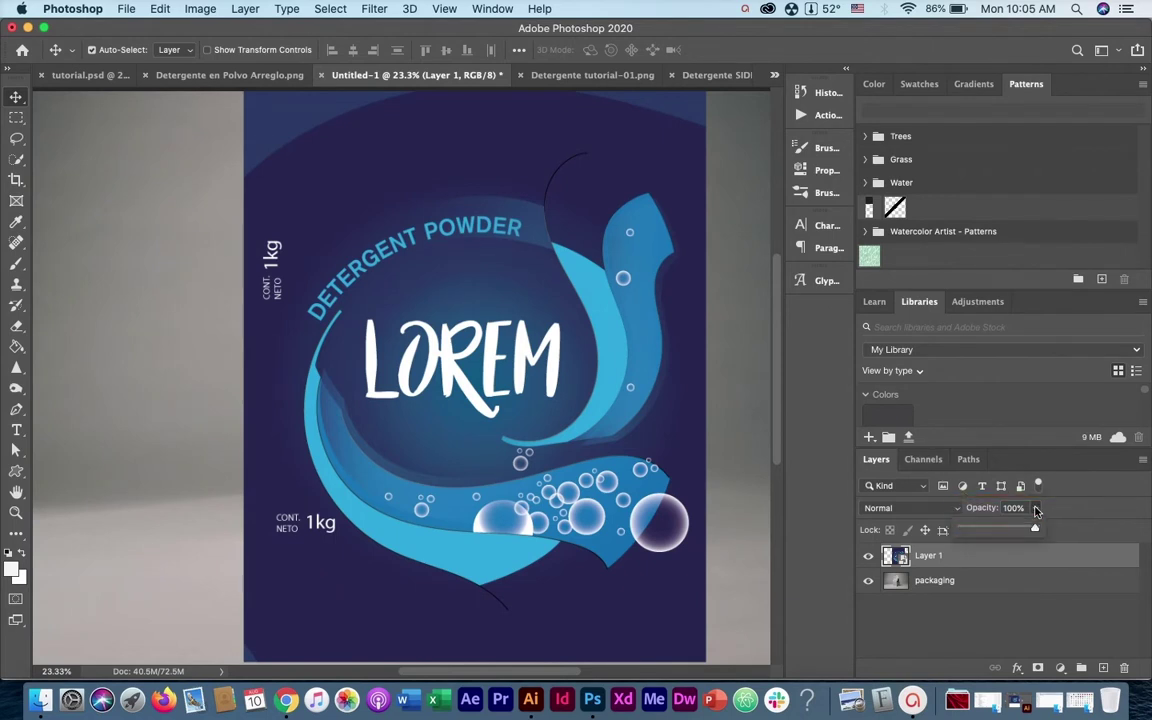
{"action": "left_click_drag", "start_coordinate": [1035, 528], "coordinate": [987, 530]}
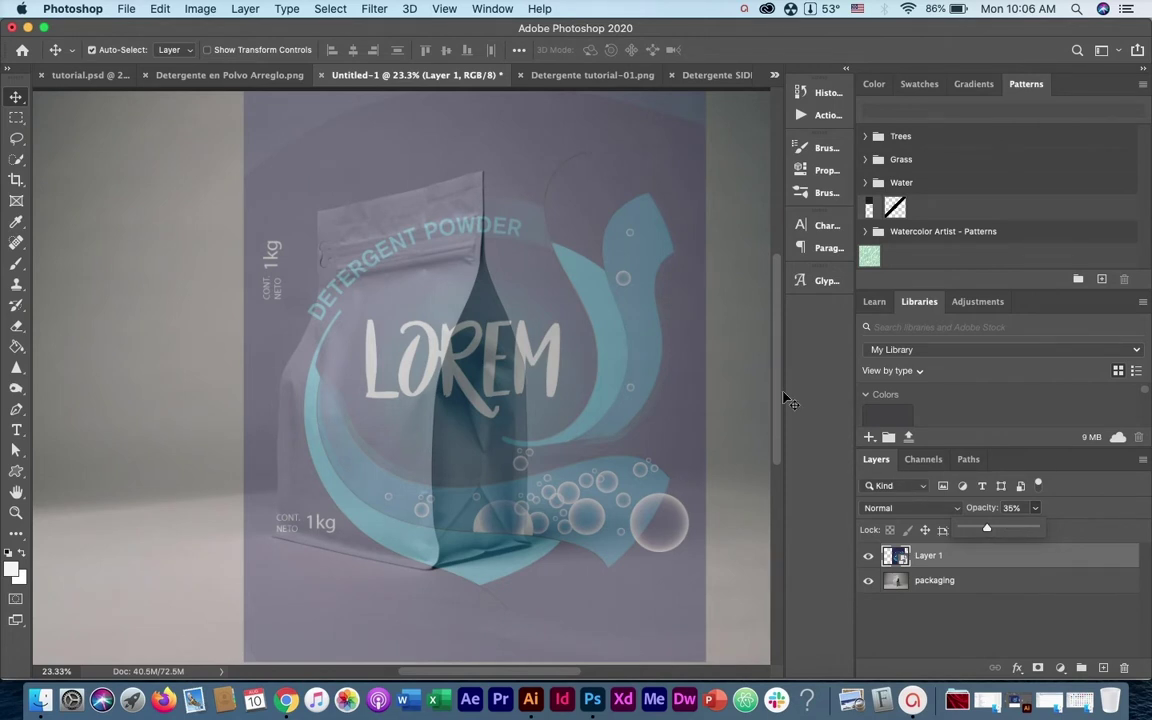
{"action": "key", "text": "super+t"}
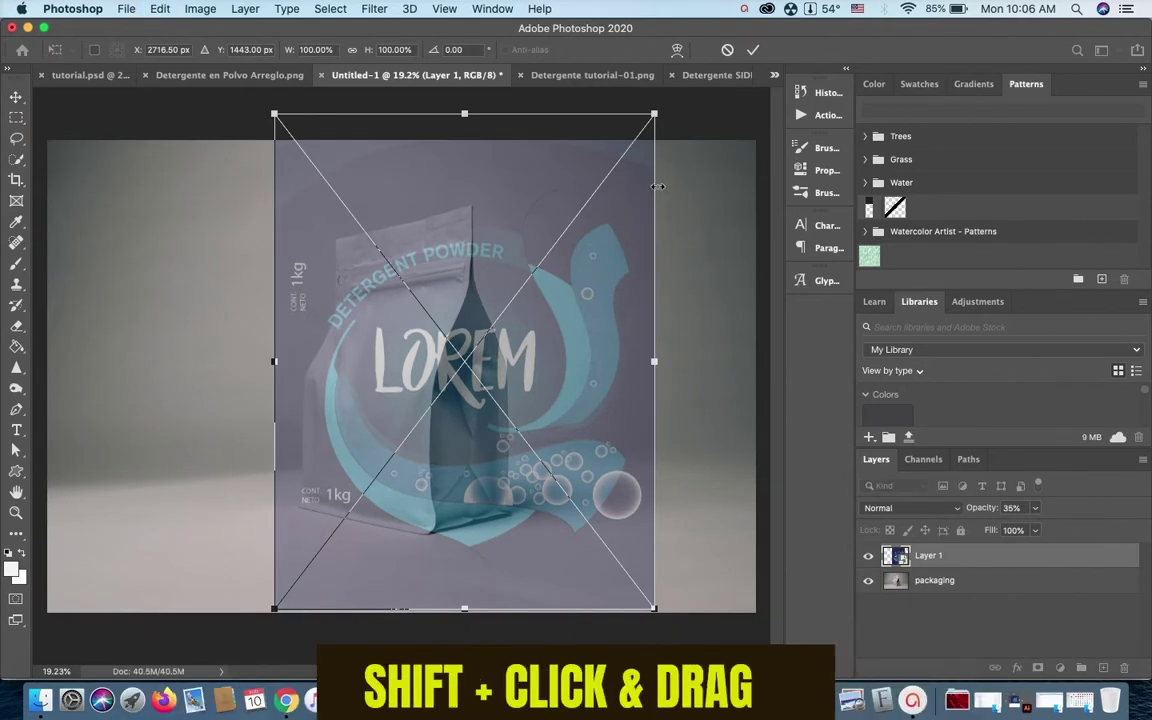
{"action": "left_click_drag", "start_coordinate": [655, 113], "coordinate": [585, 203]}
{"action": "left_click_drag", "start_coordinate": [270, 612], "coordinate": [327, 529]}
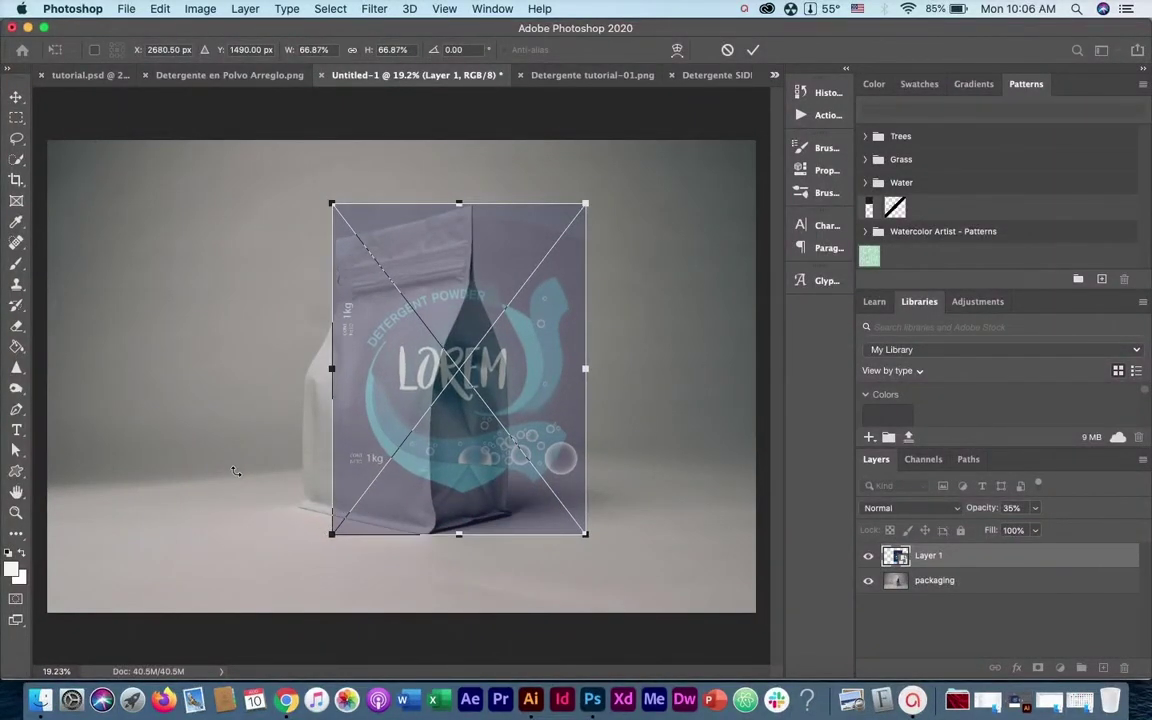
{"action": "scroll", "coordinate": [290, 462], "scroll_direction": "up", "scroll_amount": 1}
{"action": "scroll", "coordinate": [290, 464], "scroll_direction": "up", "scroll_amount": 2}
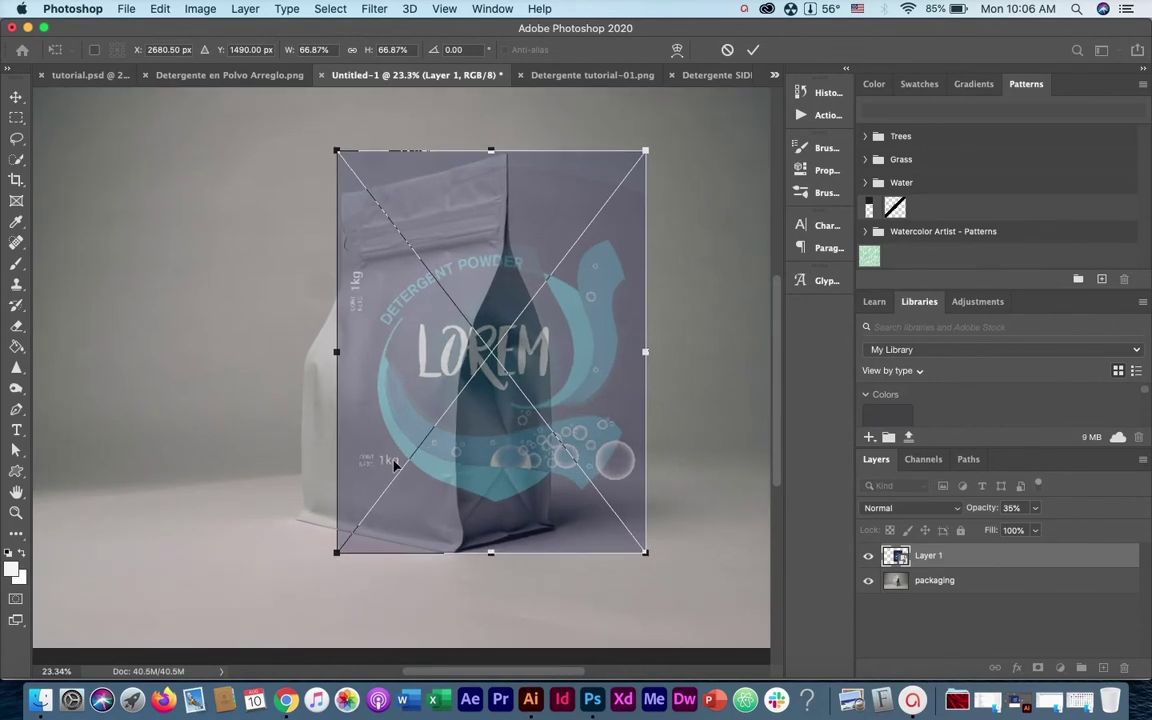
{"action": "mouse_move", "coordinate": [400, 430]}
{"action": "left_mouse_down"}
{"action": "mouse_move", "coordinate": [559, 435]}
{"action": "mouse_move", "coordinate": [527, 433]}
{"action": "left_mouse_up"}
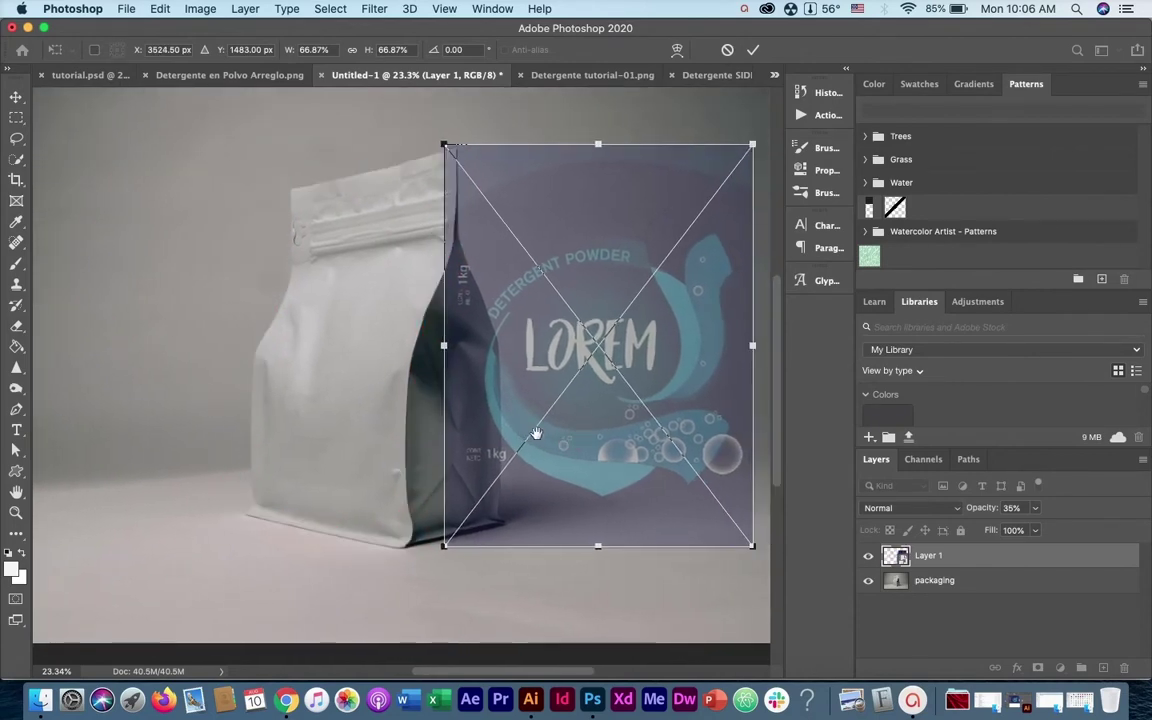
{"action": "left_click_drag", "start_coordinate": [428, 322], "coordinate": [443, 322]}
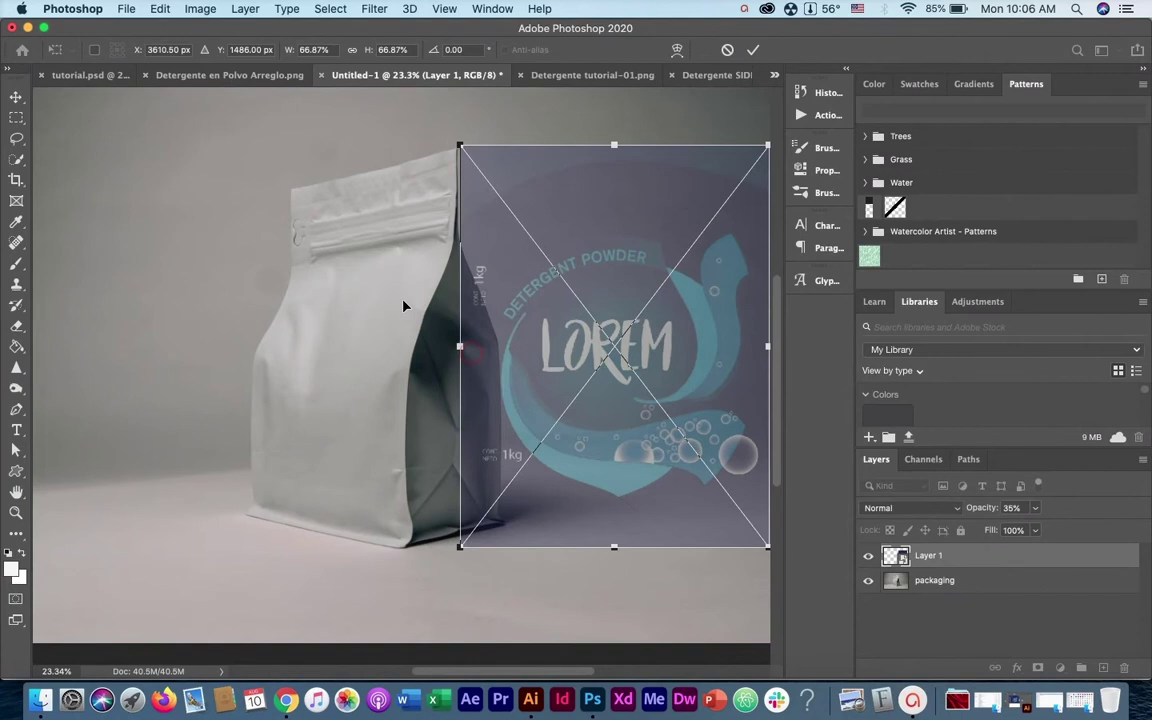
{"action": "left_click_drag", "start_coordinate": [535, 312], "coordinate": [525, 314]}
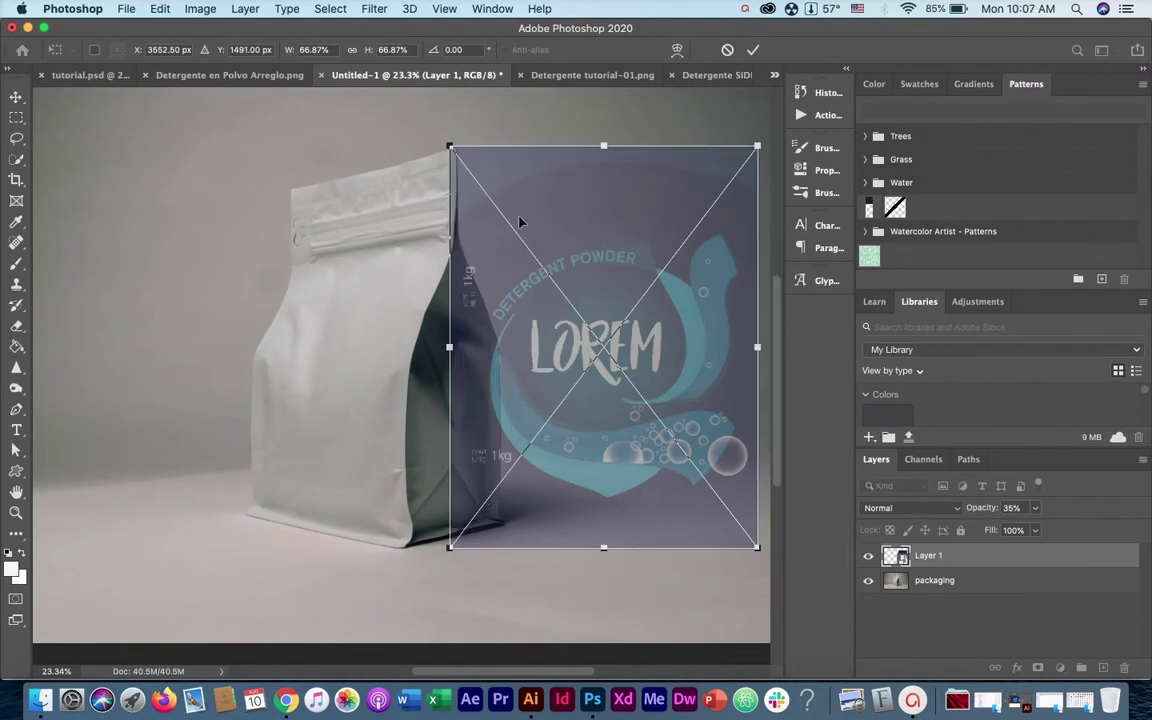
Switch the transform to Distort and drag the label's four corners roughly onto the pouch front.
{"action": "right_click", "coordinate": [552, 174]}
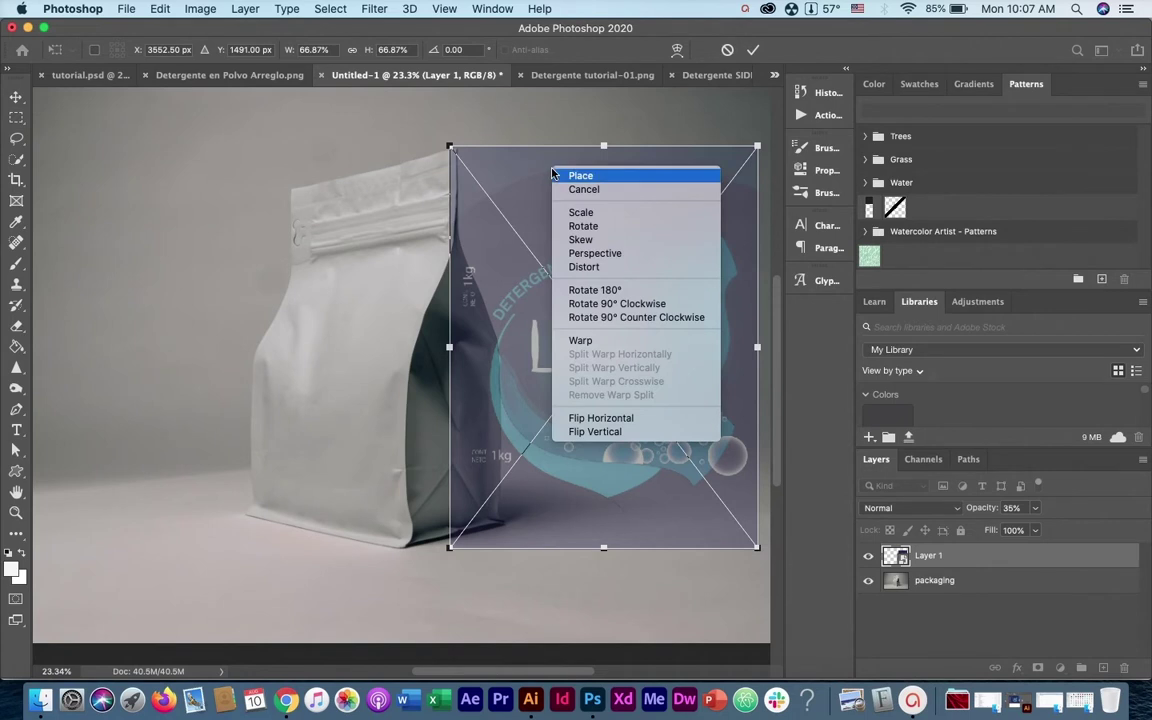
{"action": "left_click", "coordinate": [585, 267]}
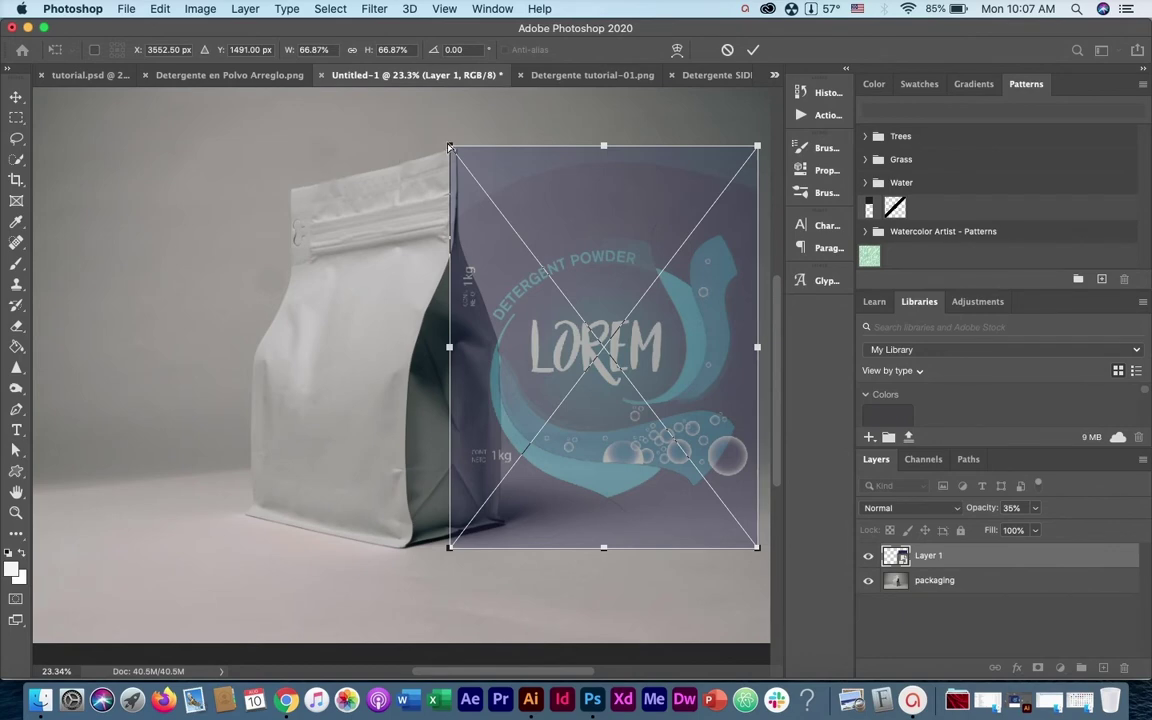
{"action": "left_click_drag", "start_coordinate": [449, 146], "coordinate": [293, 190]}
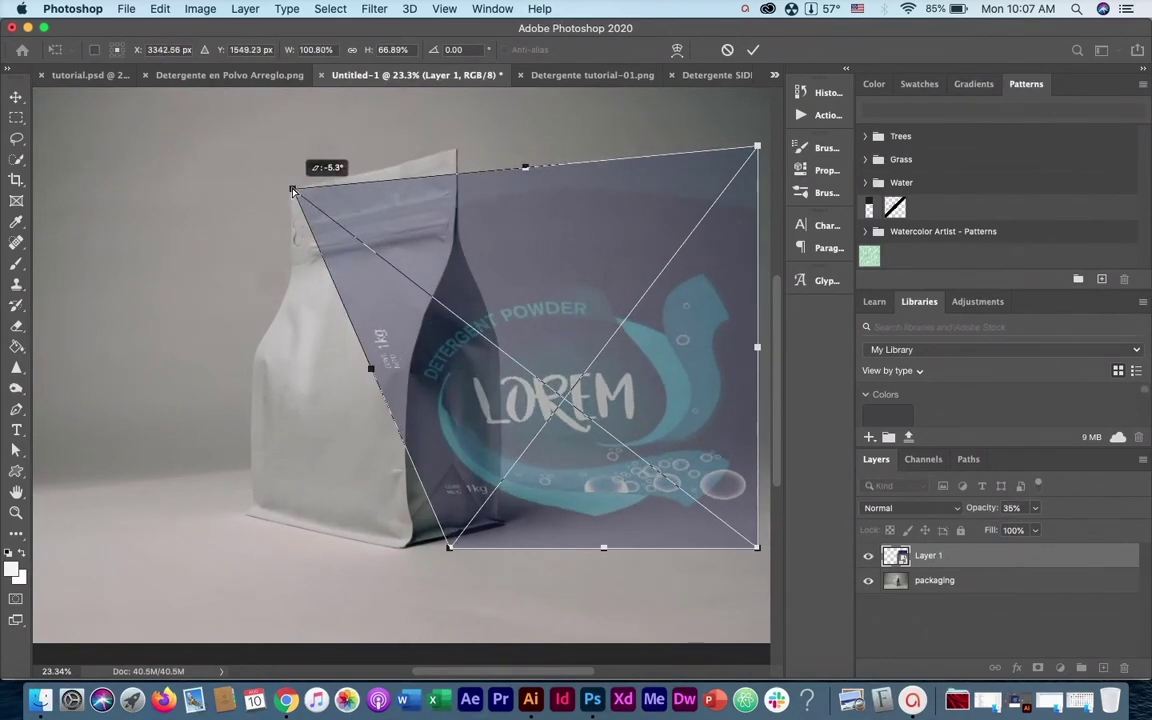
{"action": "left_click_drag", "start_coordinate": [757, 146], "coordinate": [455, 150]}
{"action": "left_click_drag", "start_coordinate": [450, 547], "coordinate": [242, 516]}
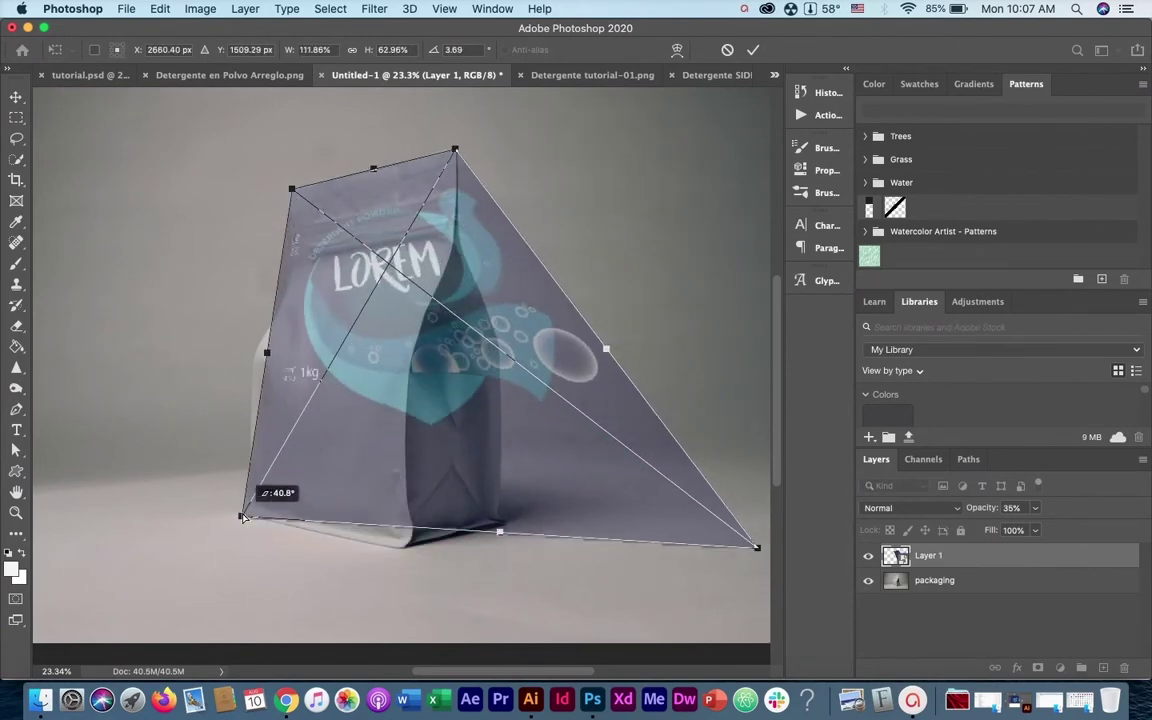
{"action": "left_click_drag", "start_coordinate": [757, 547], "coordinate": [420, 548]}
Zoom in and fine-tune each distorted corner against the pouch's top and bottom edges.
{"action": "scroll", "coordinate": [450, 157], "scroll_direction": "up", "scroll_amount": 3}
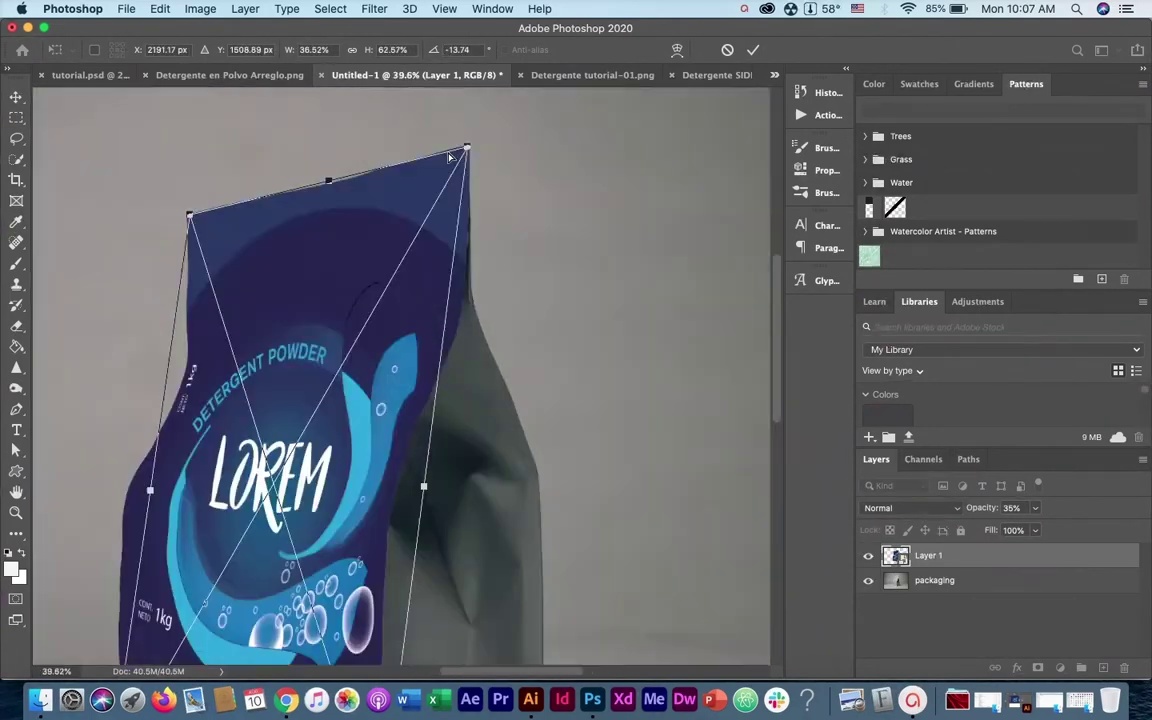
{"action": "scroll", "coordinate": [450, 157], "scroll_direction": "up", "scroll_amount": 5}
{"action": "left_click_drag", "start_coordinate": [514, 278], "coordinate": [524, 267]}
{"action": "scroll", "coordinate": [368, 388], "scroll_direction": "down", "scroll_amount": 5}
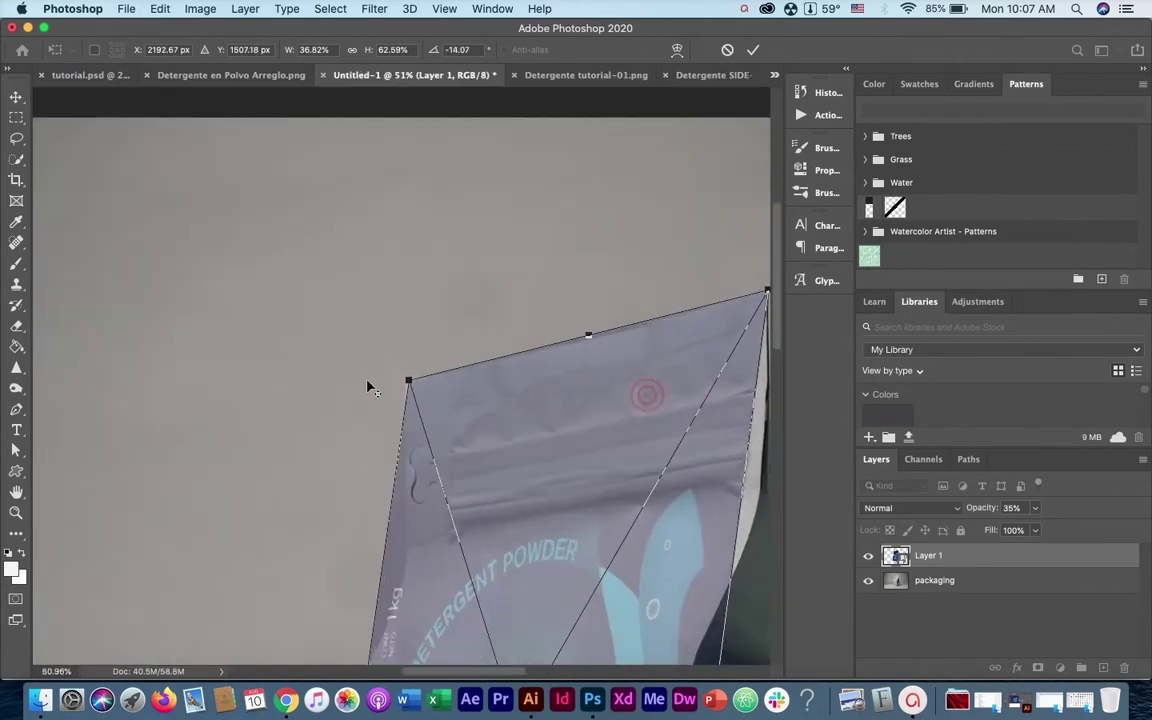
{"action": "scroll", "coordinate": [375, 385], "scroll_direction": "up", "scroll_amount": 5}
{"action": "left_click_drag", "start_coordinate": [504, 380], "coordinate": [481, 374]}
{"action": "scroll", "coordinate": [481, 374], "scroll_direction": "down", "scroll_amount": 6}
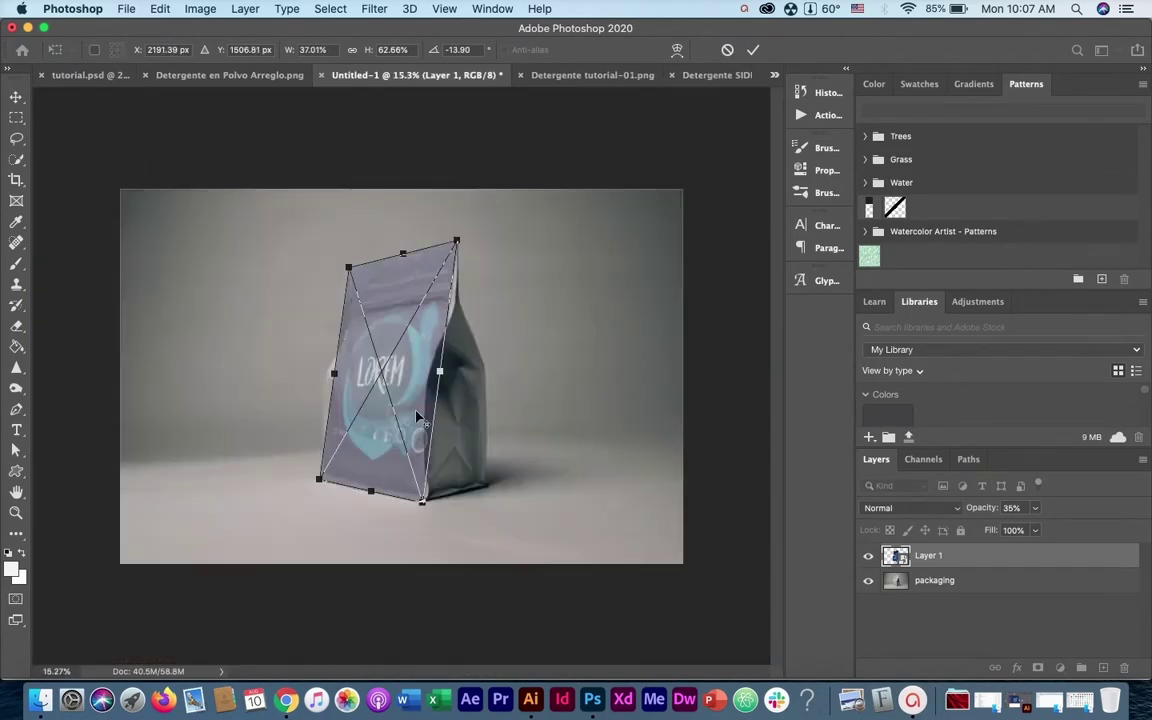
{"action": "scroll", "coordinate": [405, 502], "scroll_direction": "up", "scroll_amount": 5}
{"action": "scroll", "coordinate": [519, 473], "scroll_direction": "down", "scroll_amount": 1}
{"action": "scroll", "coordinate": [482, 455], "scroll_direction": "up", "scroll_amount": 2}
{"action": "left_click_drag", "start_coordinate": [481, 453], "coordinate": [470, 456]}
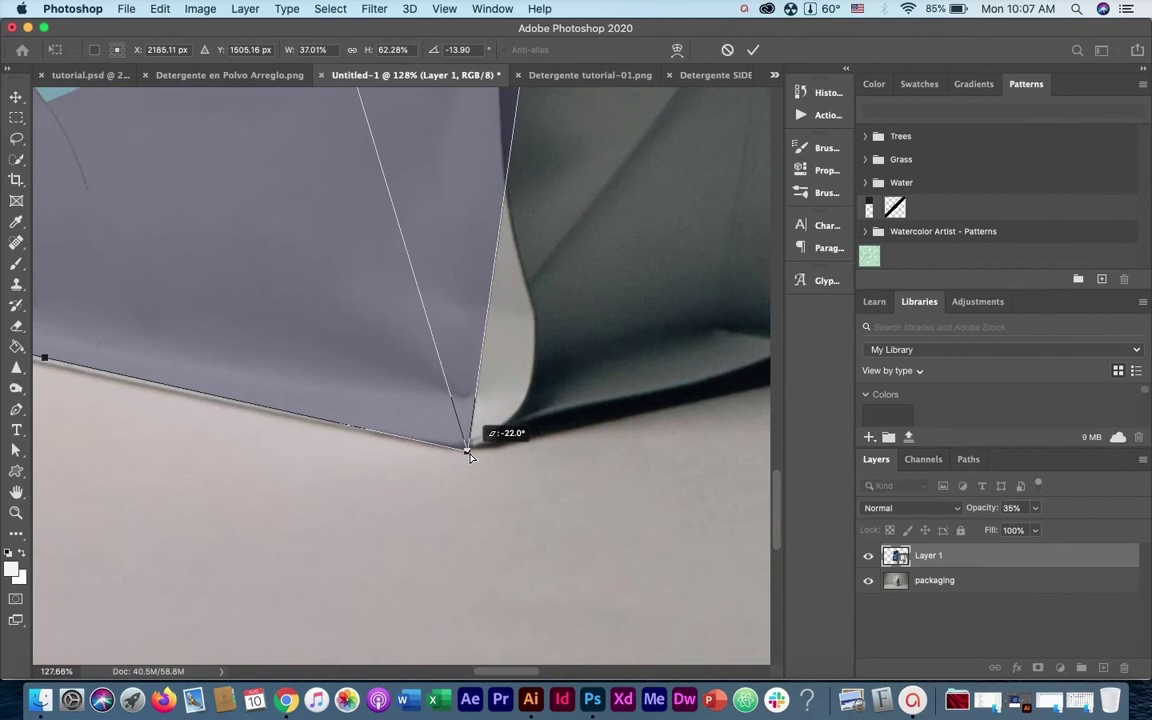
{"action": "scroll", "coordinate": [520, 470], "scroll_direction": "left", "scroll_amount": 10}
{"action": "scroll", "coordinate": [309, 375], "scroll_direction": "up", "scroll_amount": 3}
{"action": "scroll", "coordinate": [280, 375], "scroll_direction": "left", "scroll_amount": 2}
{"action": "left_click_drag", "start_coordinate": [257, 375], "coordinate": [252, 376]}
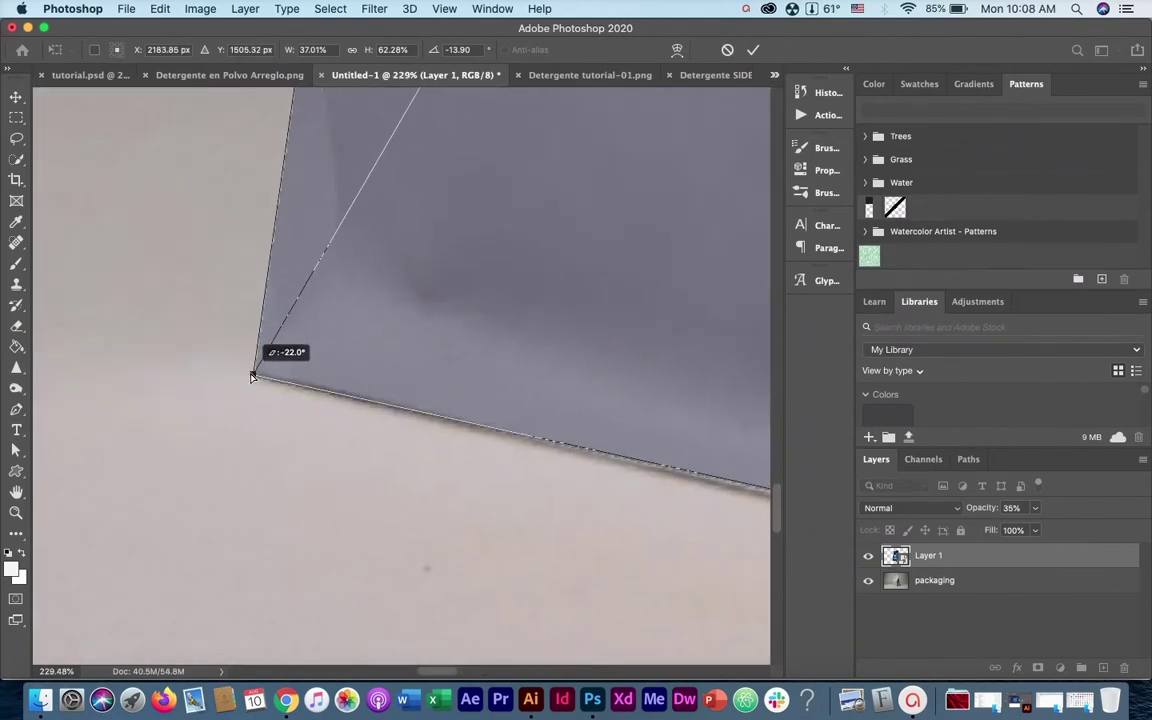
{"action": "scroll", "coordinate": [252, 376], "scroll_direction": "down", "scroll_amount": 7}
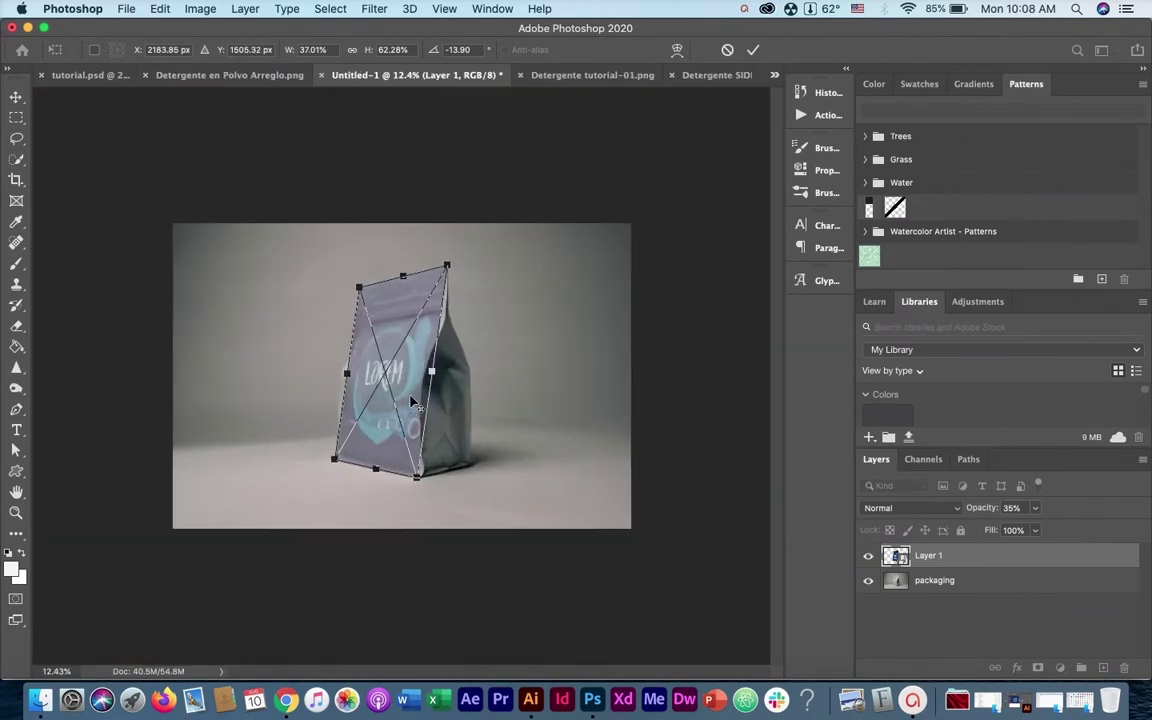
{"action": "scroll", "coordinate": [397, 428], "scroll_direction": "up", "scroll_amount": 1}
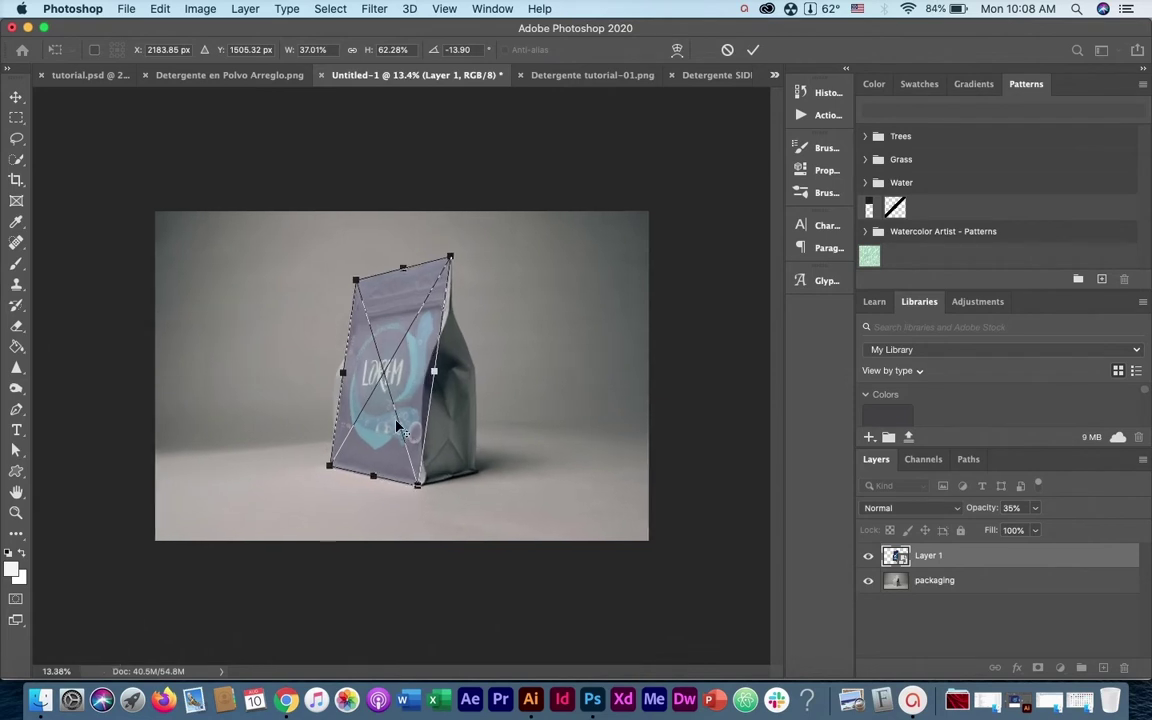
{"action": "scroll", "coordinate": [397, 428], "scroll_direction": "up", "scroll_amount": 3}
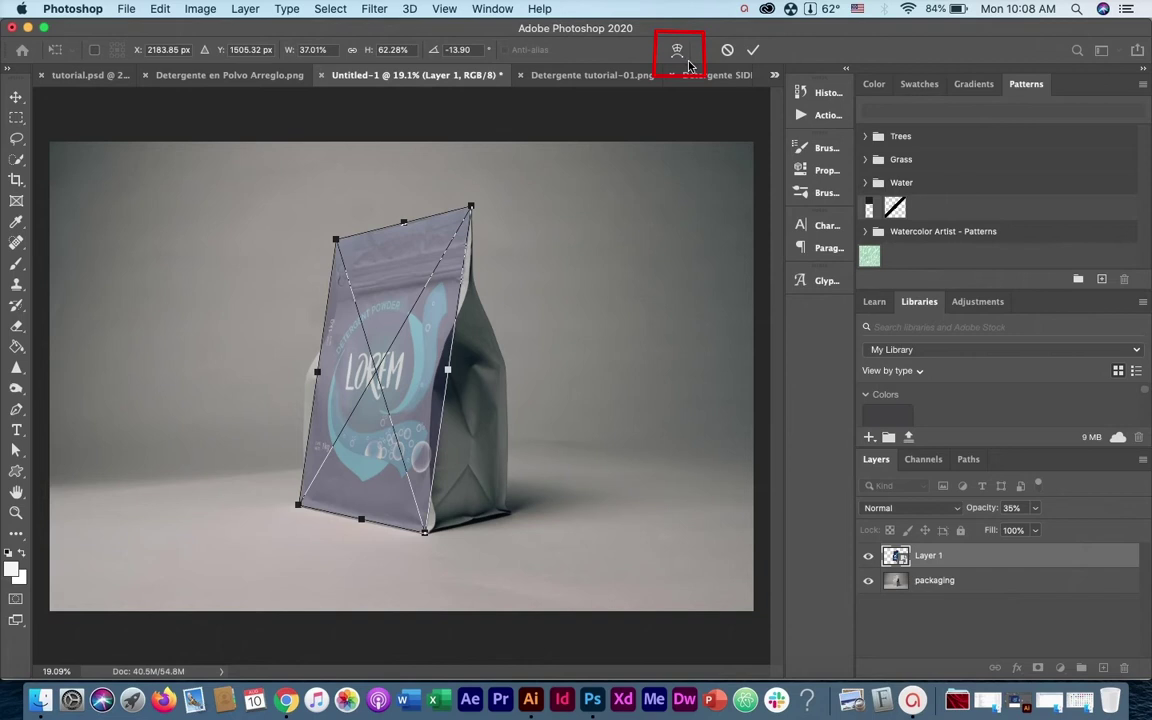
Warp the label's left and right edges to follow the pouch's curved sides and commit it.
{"action": "left_click", "coordinate": [688, 63]}
{"action": "scroll", "coordinate": [422, 290], "scroll_direction": "up", "scroll_amount": 3}
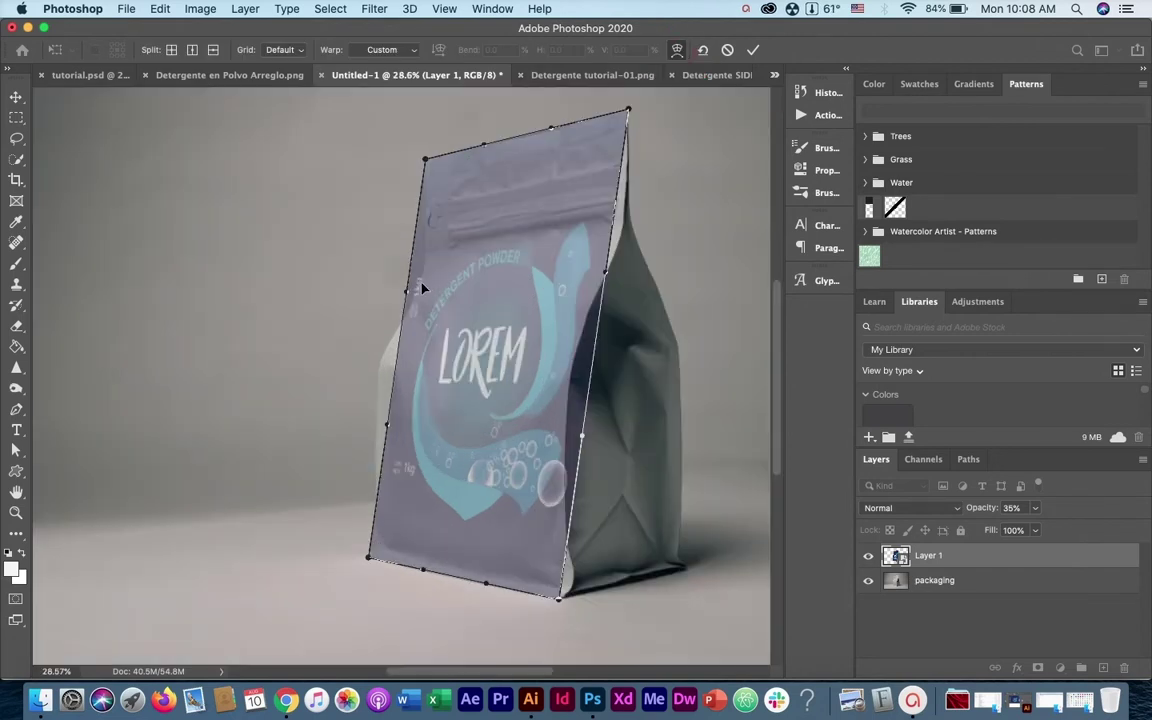
{"action": "left_click_drag", "start_coordinate": [421, 290], "coordinate": [435, 291]}
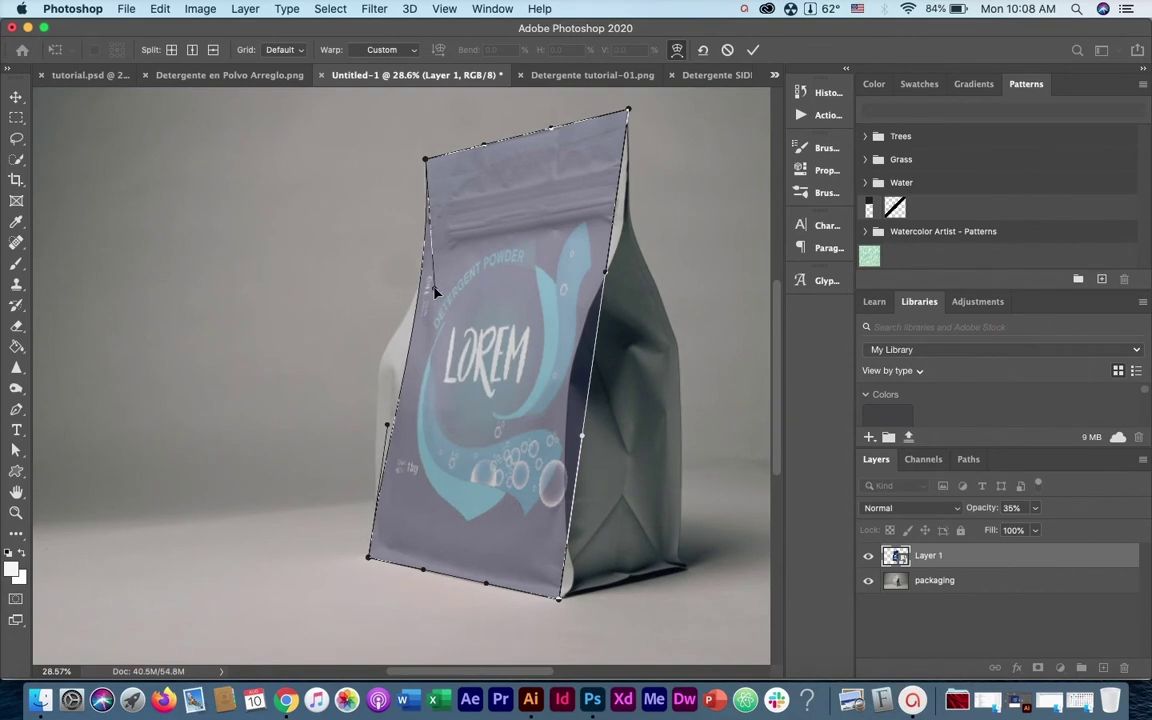
{"action": "left_click_drag", "start_coordinate": [606, 272], "coordinate": [647, 277]}
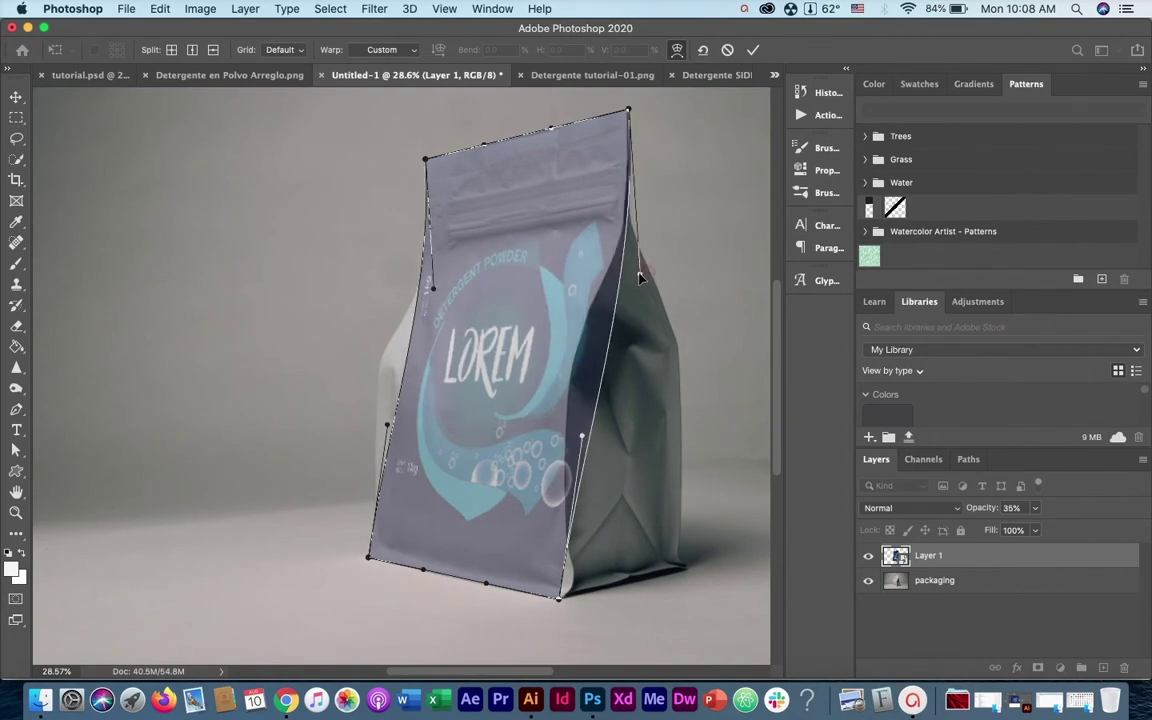
{"action": "left_click_drag", "start_coordinate": [640, 278], "coordinate": [647, 277]}
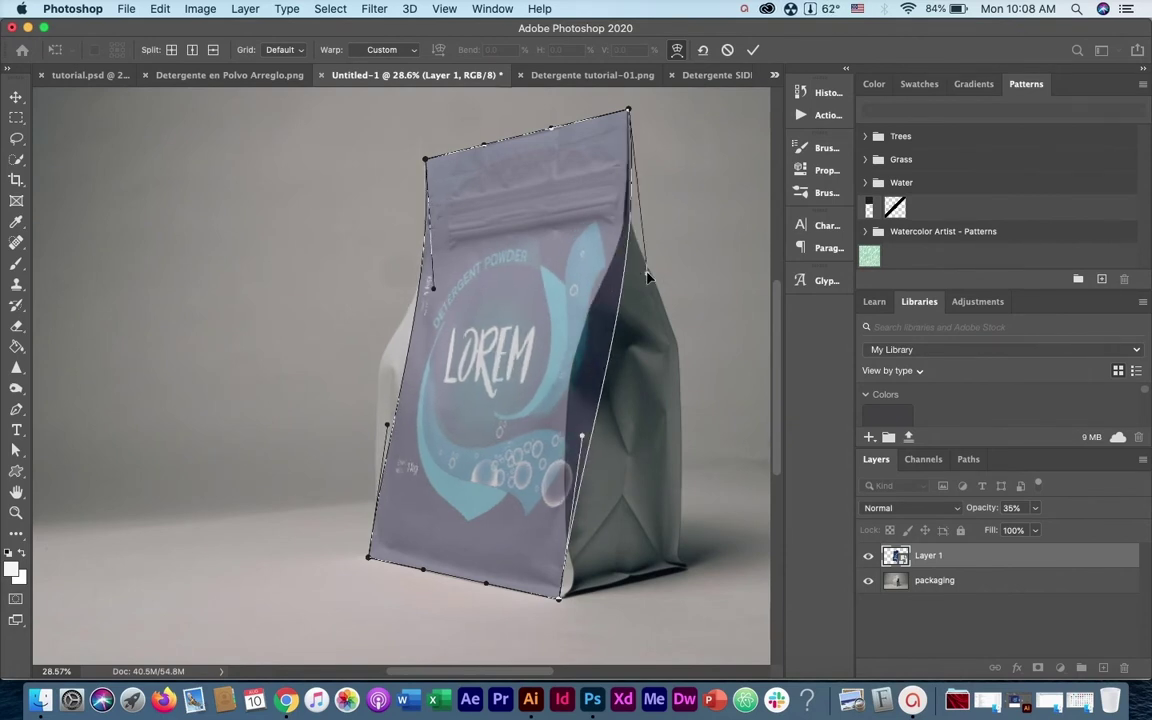
{"action": "left_click_drag", "start_coordinate": [387, 425], "coordinate": [358, 398]}
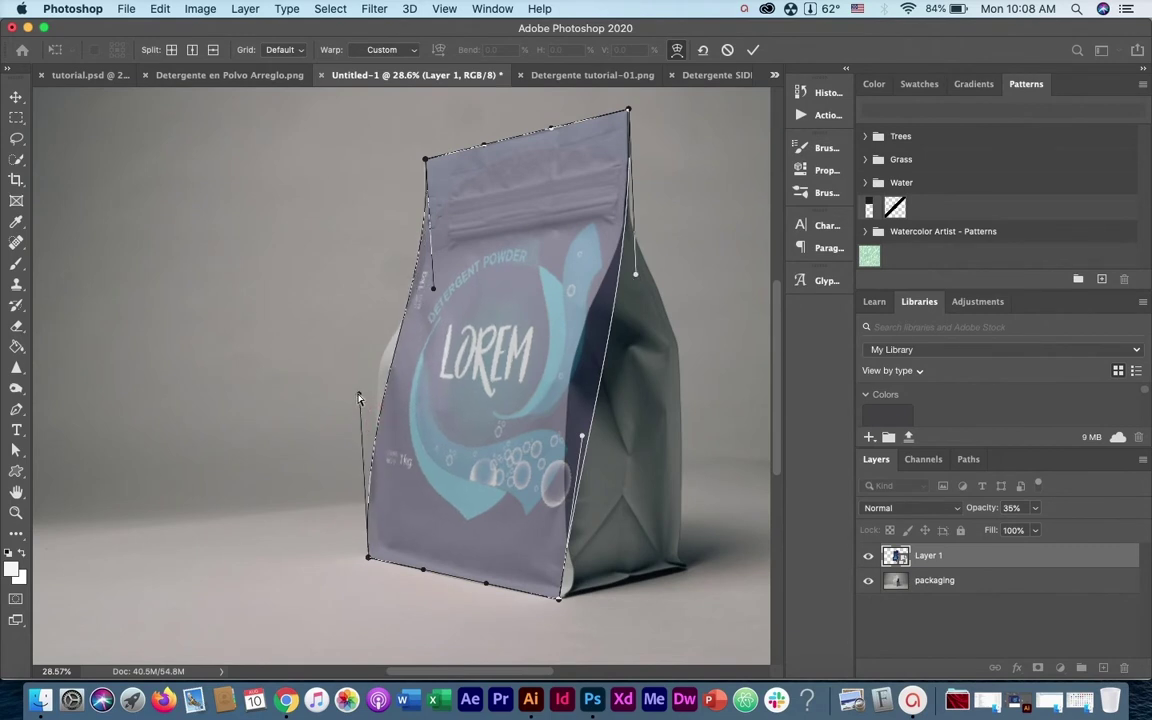
{"action": "left_click_drag", "start_coordinate": [583, 435], "coordinate": [542, 393]}
{"action": "left_click_drag", "start_coordinate": [640, 279], "coordinate": [642, 300]}
{"action": "left_click_drag", "start_coordinate": [437, 294], "coordinate": [439, 317]}
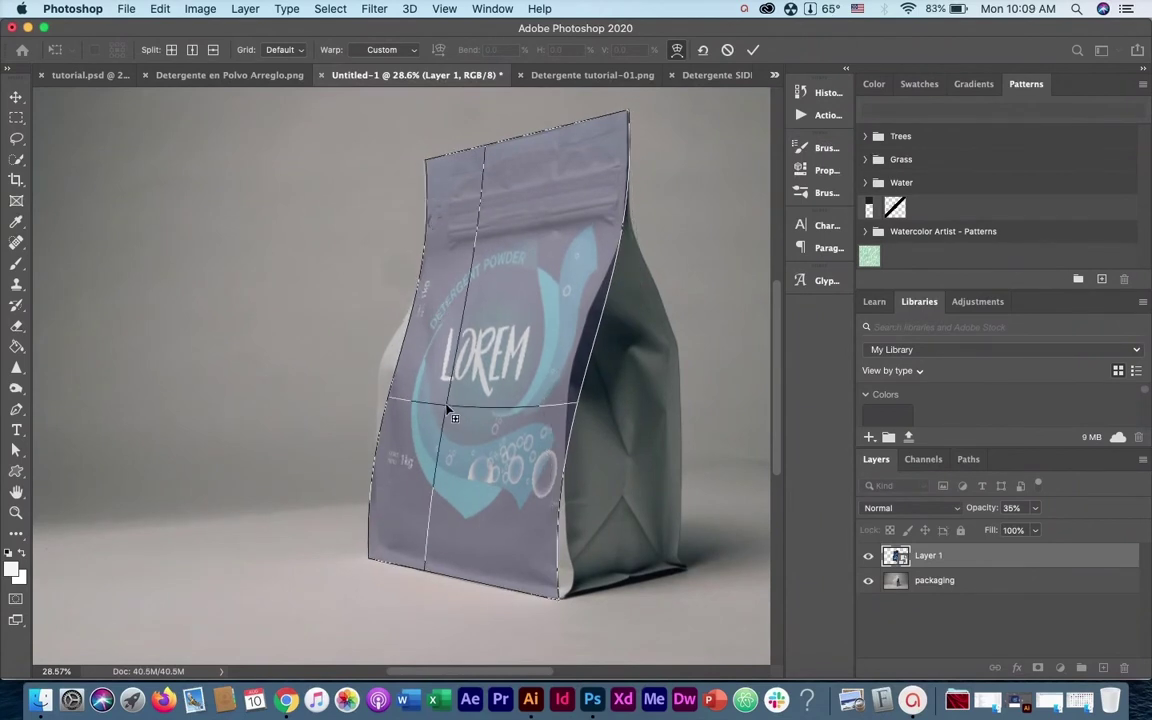
{"action": "scroll", "coordinate": [448, 405], "scroll_direction": "up", "scroll_amount": 1}
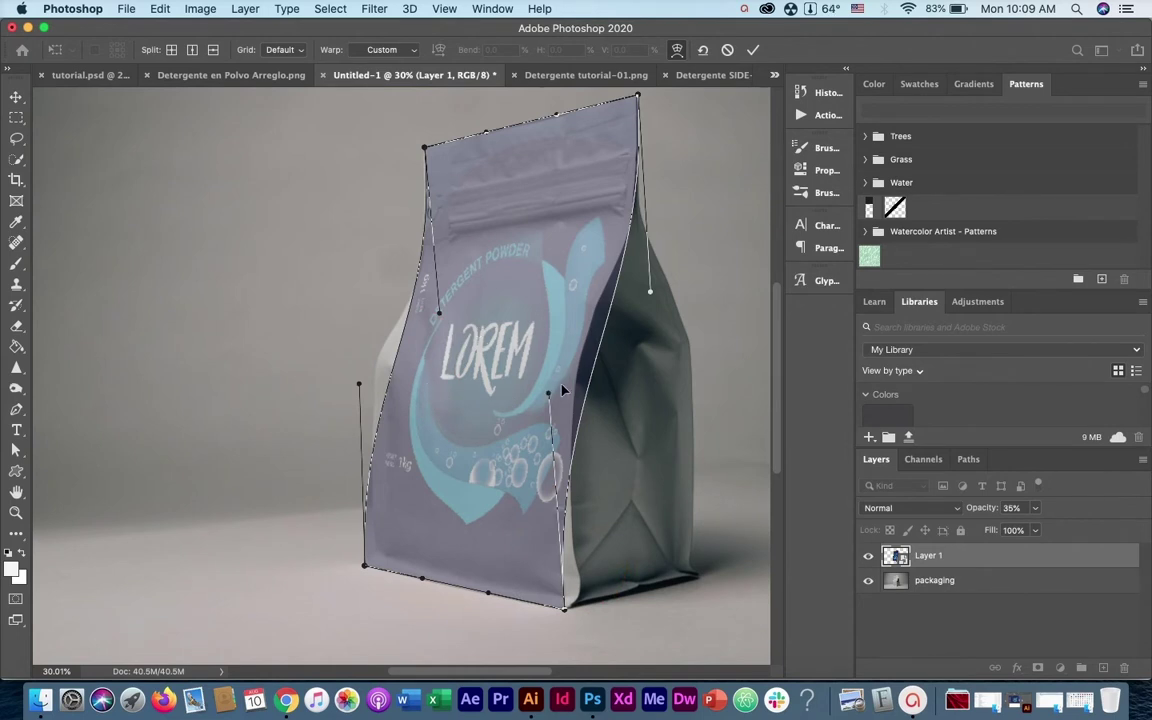
{"action": "key", "text": "Return"}
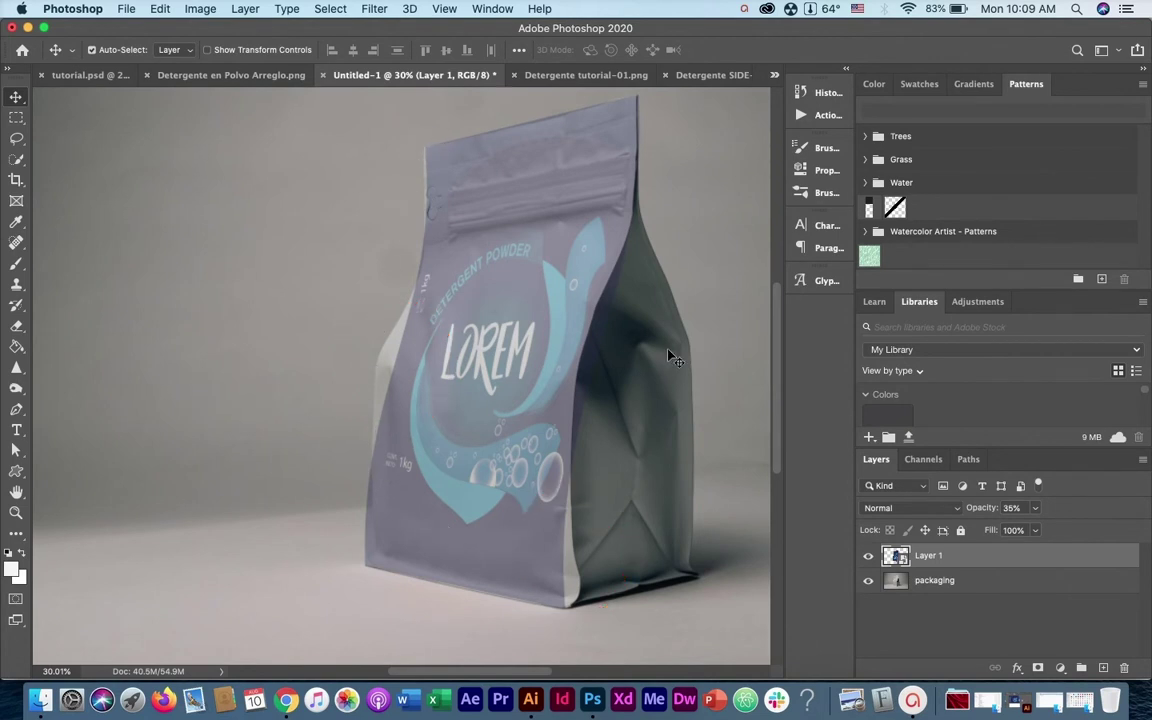
{"action": "left_click_drag", "start_coordinate": [660, 342], "coordinate": [571, 334]}
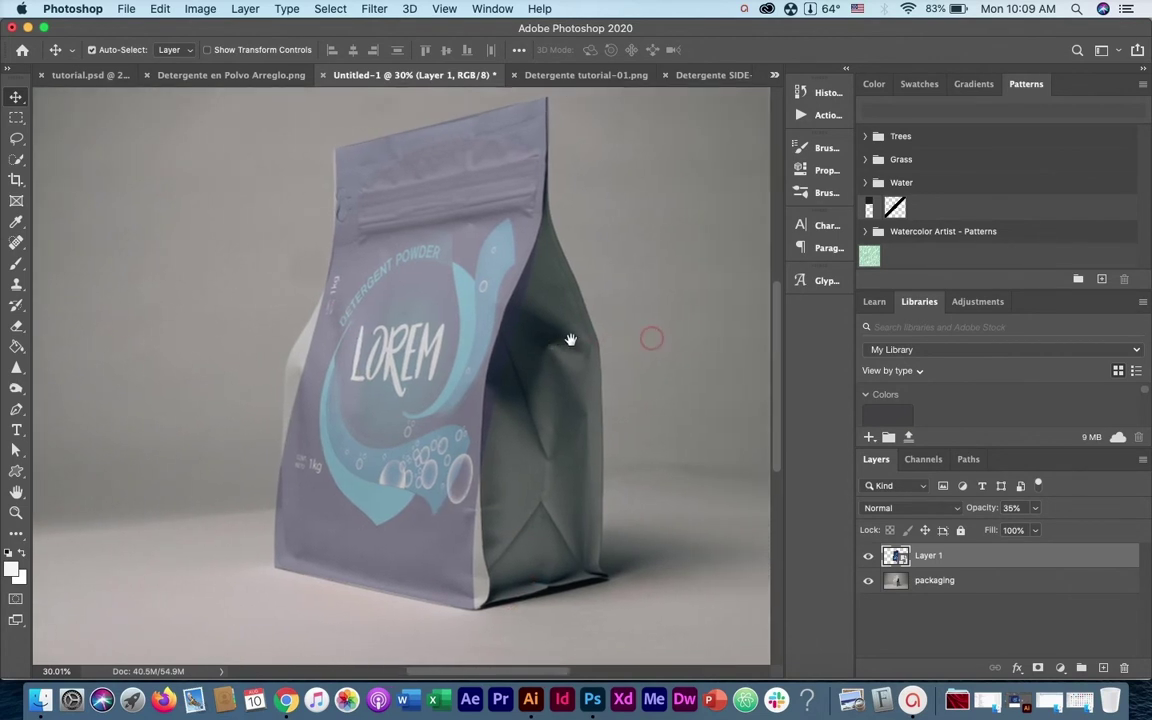
Open Liquify with Show Backdrop on, using the packaging layer in Behind mode with raised opacity.
{"action": "left_click", "coordinate": [374, 8]}
{"action": "left_click", "coordinate": [432, 140]}
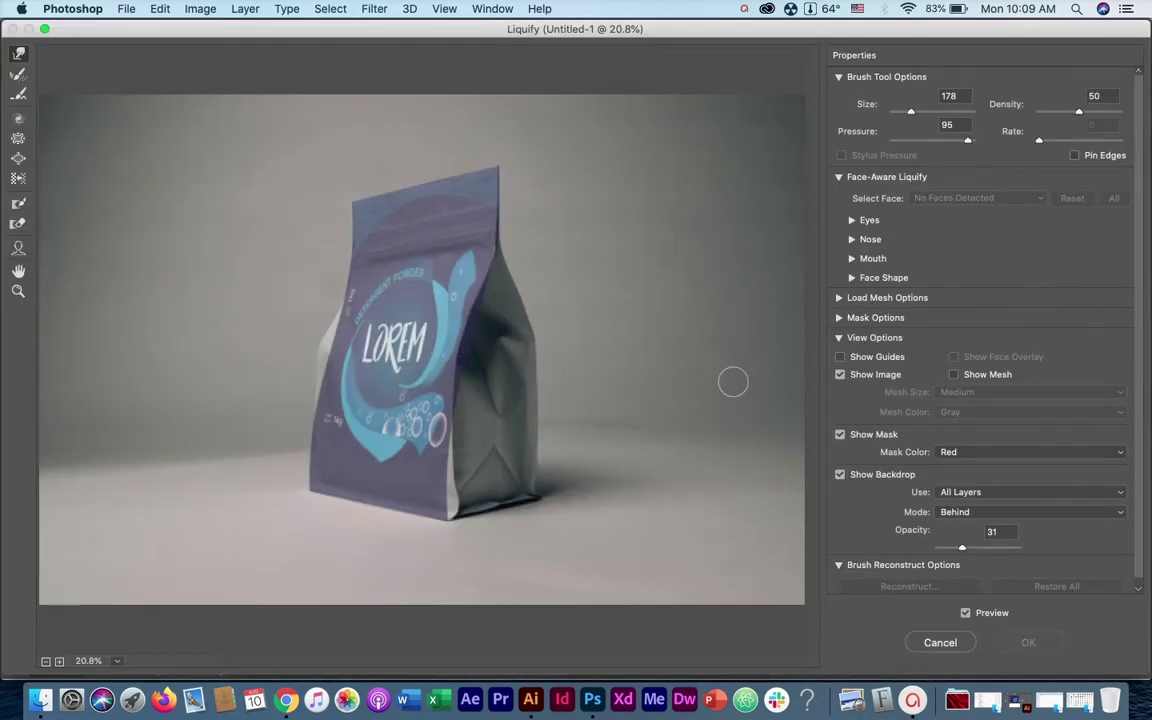
{"action": "left_click", "coordinate": [840, 475]}
{"action": "left_click", "coordinate": [840, 475]}
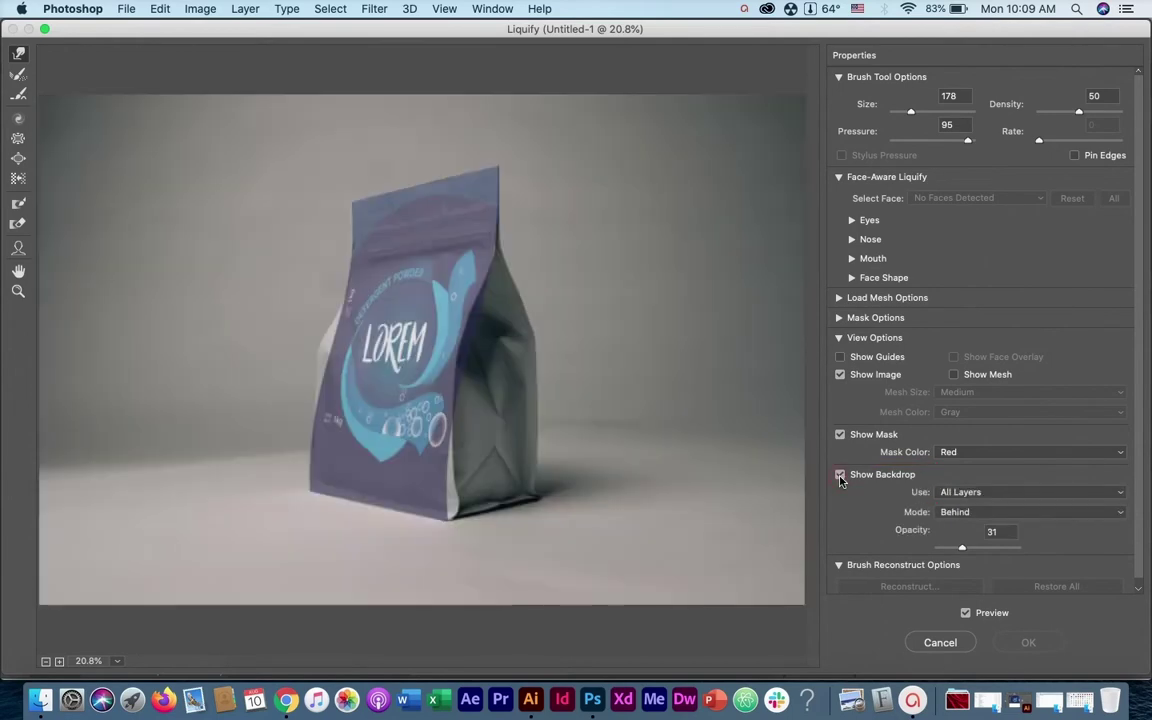
{"action": "left_click", "coordinate": [968, 495]}
{"action": "left_click", "coordinate": [962, 503]}
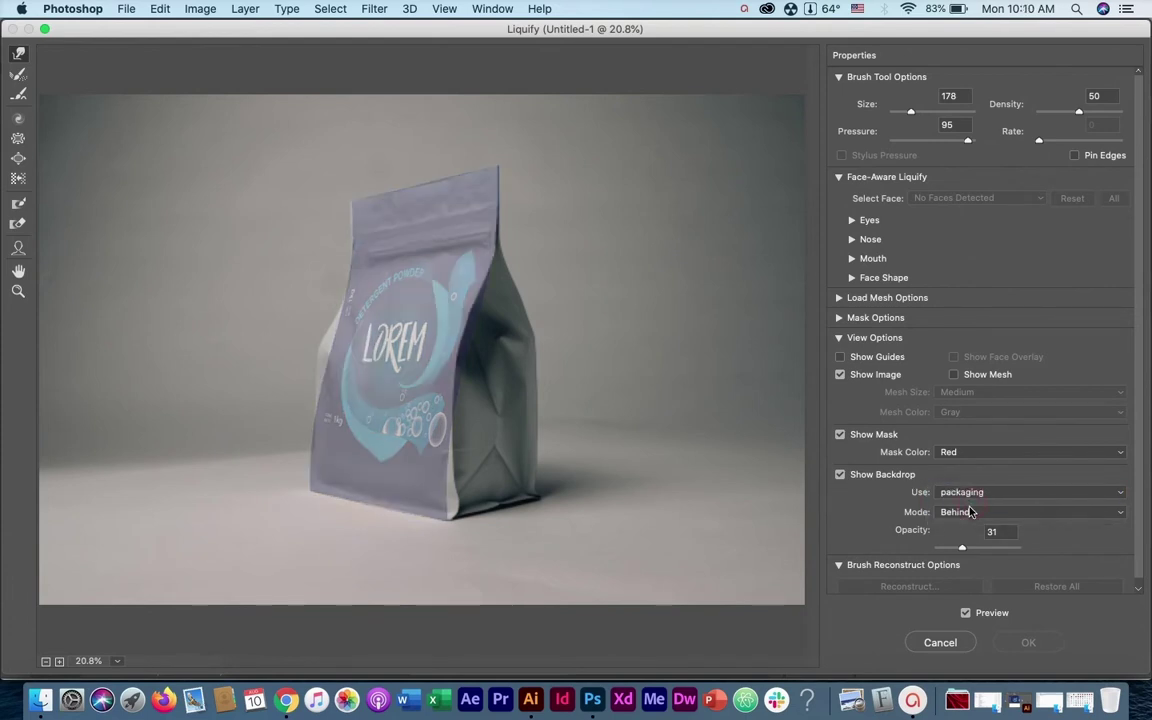
{"action": "left_click", "coordinate": [968, 514]}
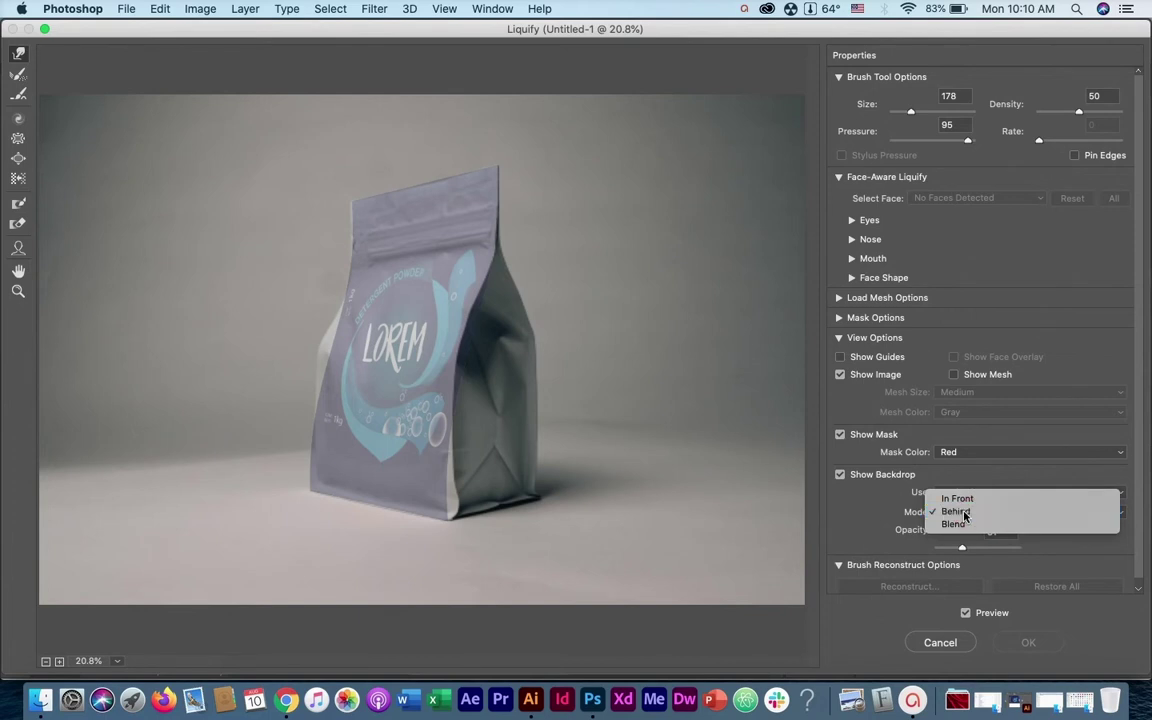
{"action": "left_click", "coordinate": [962, 513]}
{"action": "left_click_drag", "start_coordinate": [962, 550], "coordinate": [967, 550]}
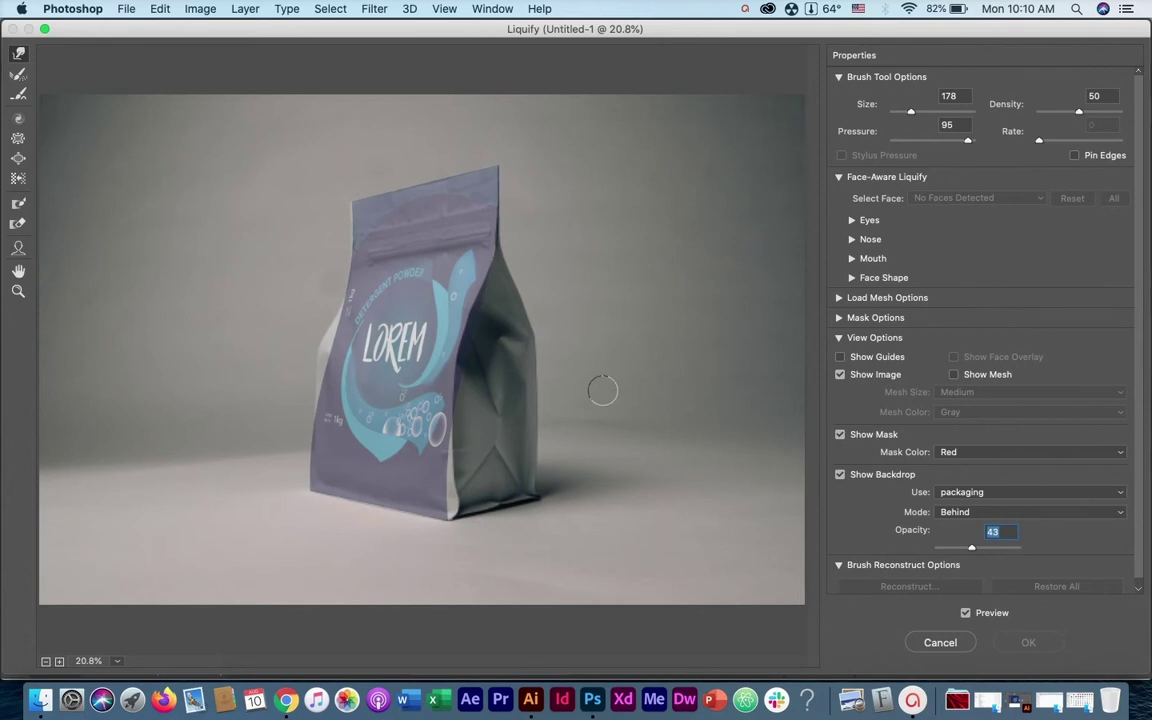
{"action": "scroll", "coordinate": [483, 347], "scroll_direction": "up", "scroll_amount": 3}
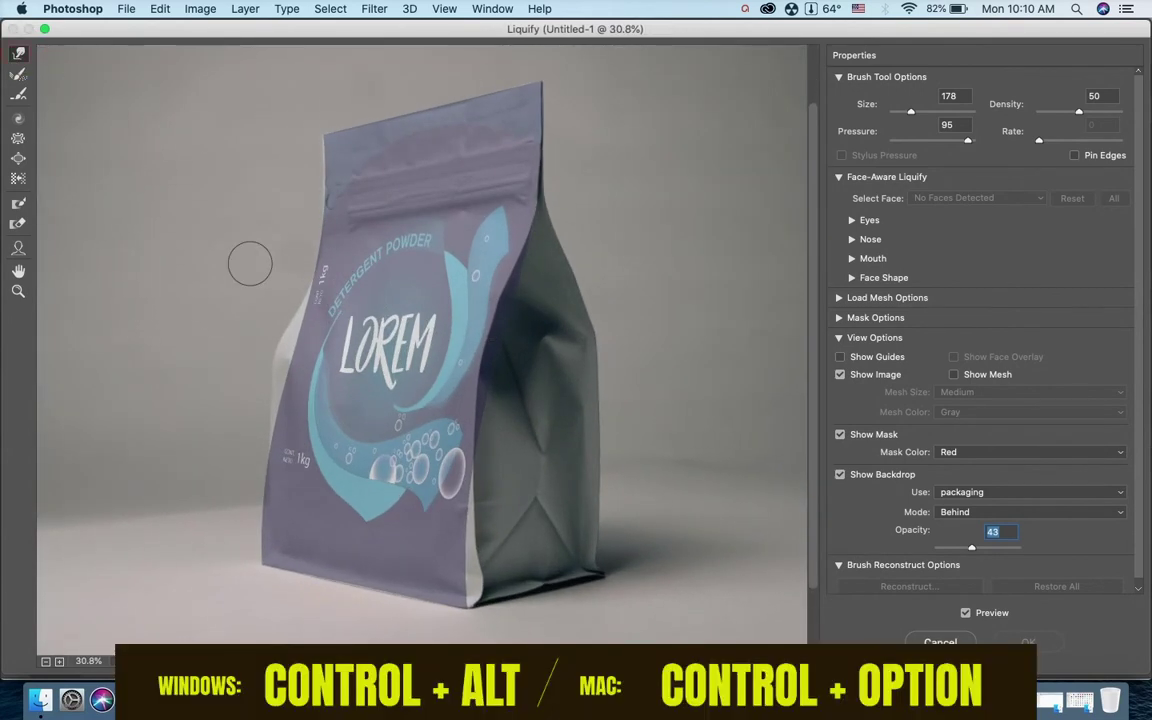
Enlarge the Forward Warp brush and push the label's left edge onto the bag's side.
{"action": "mouse_move", "coordinate": [221, 305]}
{"action": "left_mouse_down"}
{"action": "mouse_move", "coordinate": [296, 290]}
{"action": "mouse_move", "coordinate": [218, 291]}
{"action": "mouse_move", "coordinate": [256, 292]}
{"action": "left_mouse_up"}
{"action": "key", "text": "super+plus"}
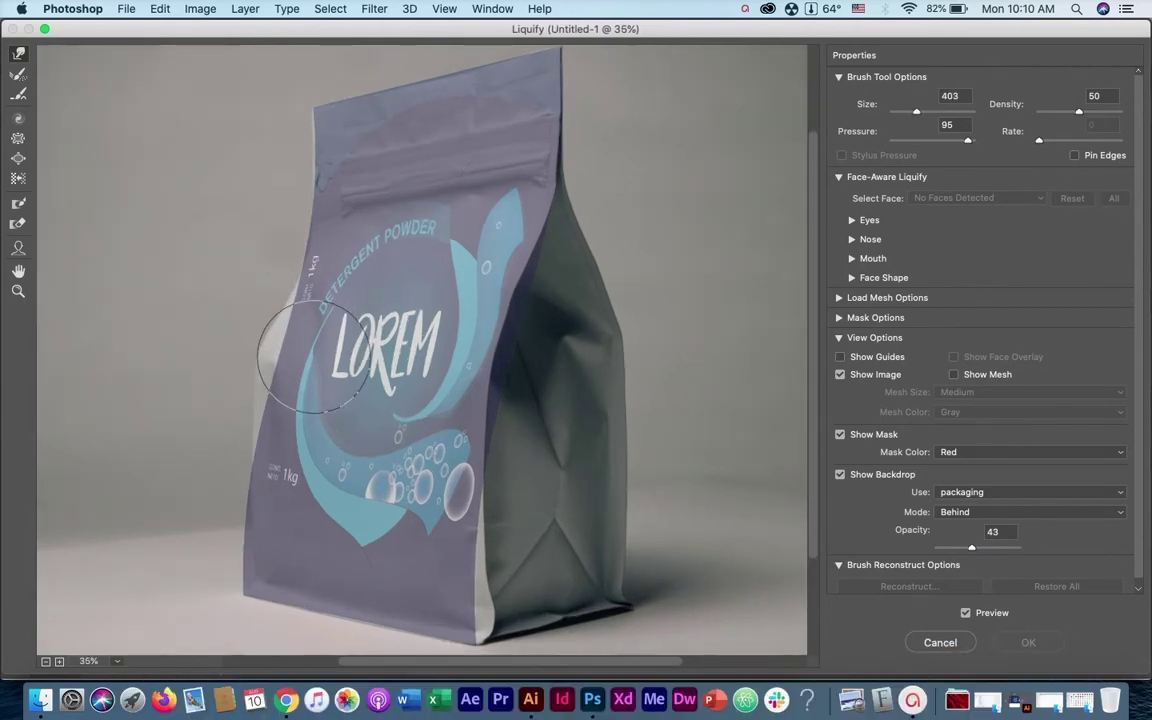
{"action": "mouse_move", "coordinate": [292, 352]}
{"action": "left_mouse_down"}
{"action": "mouse_move", "coordinate": [252, 368]}
{"action": "mouse_move", "coordinate": [265, 368]}
{"action": "left_mouse_up"}
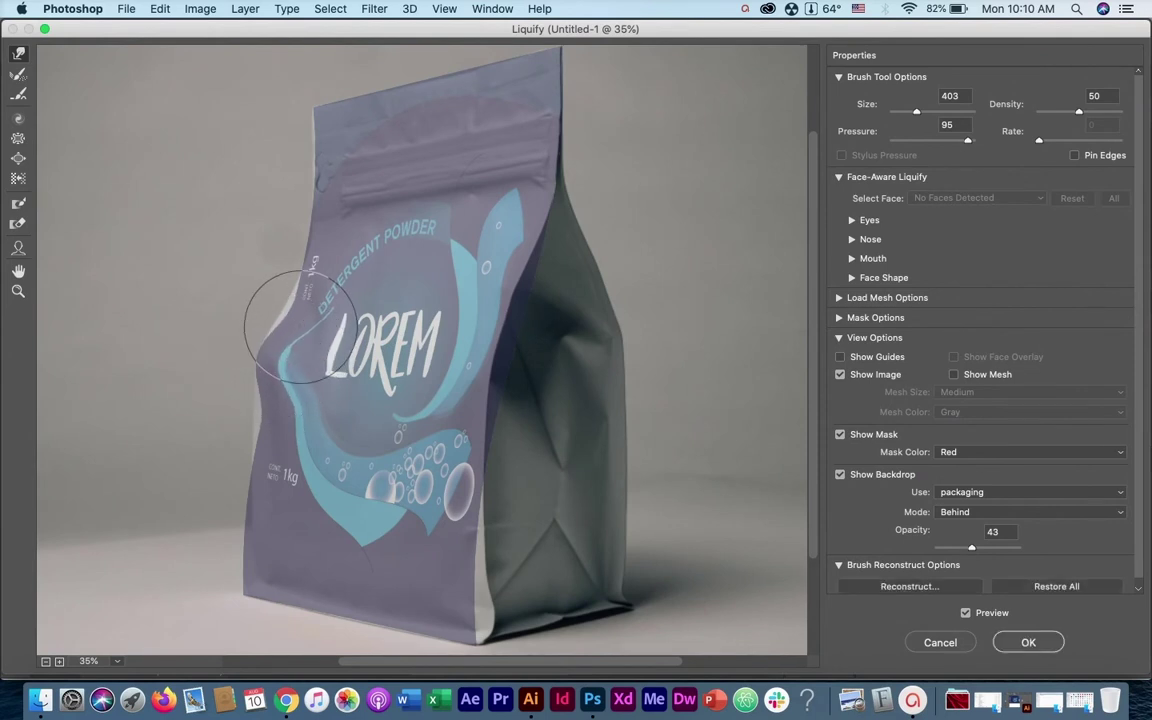
{"action": "key", "text": "super+plus"}
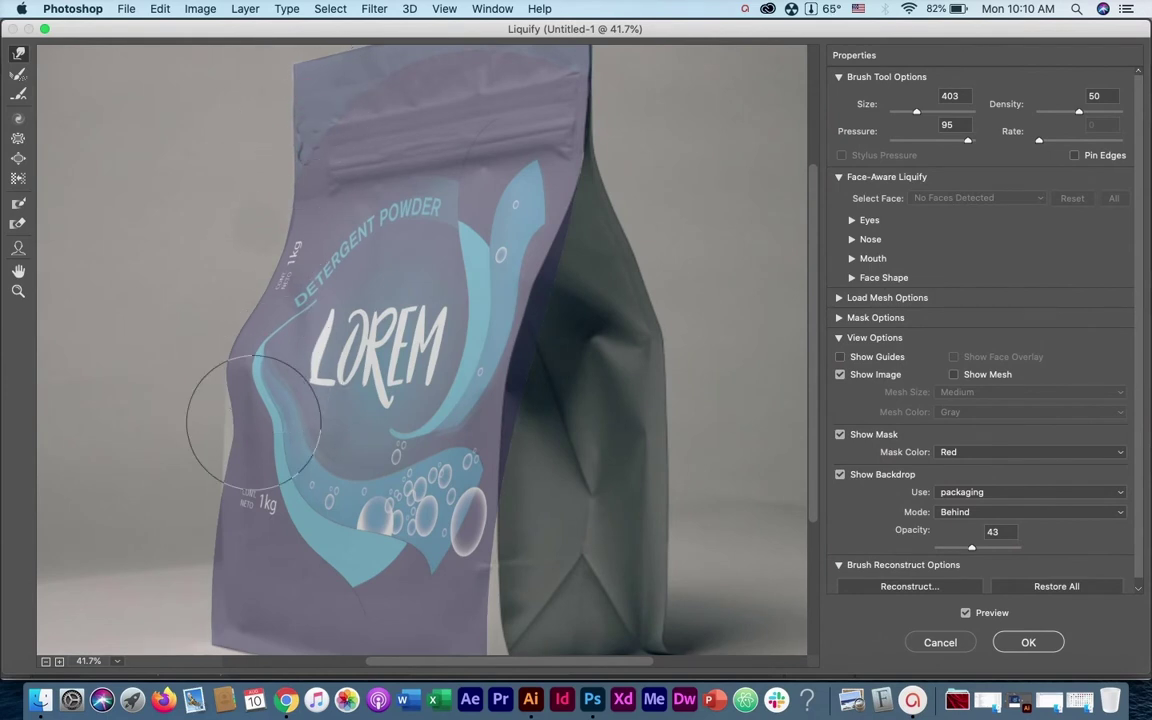
{"action": "scroll", "coordinate": [265, 347], "scroll_direction": "down", "scroll_amount": 2}
{"action": "scroll", "coordinate": [265, 347], "scroll_direction": "left", "scroll_amount": 1}
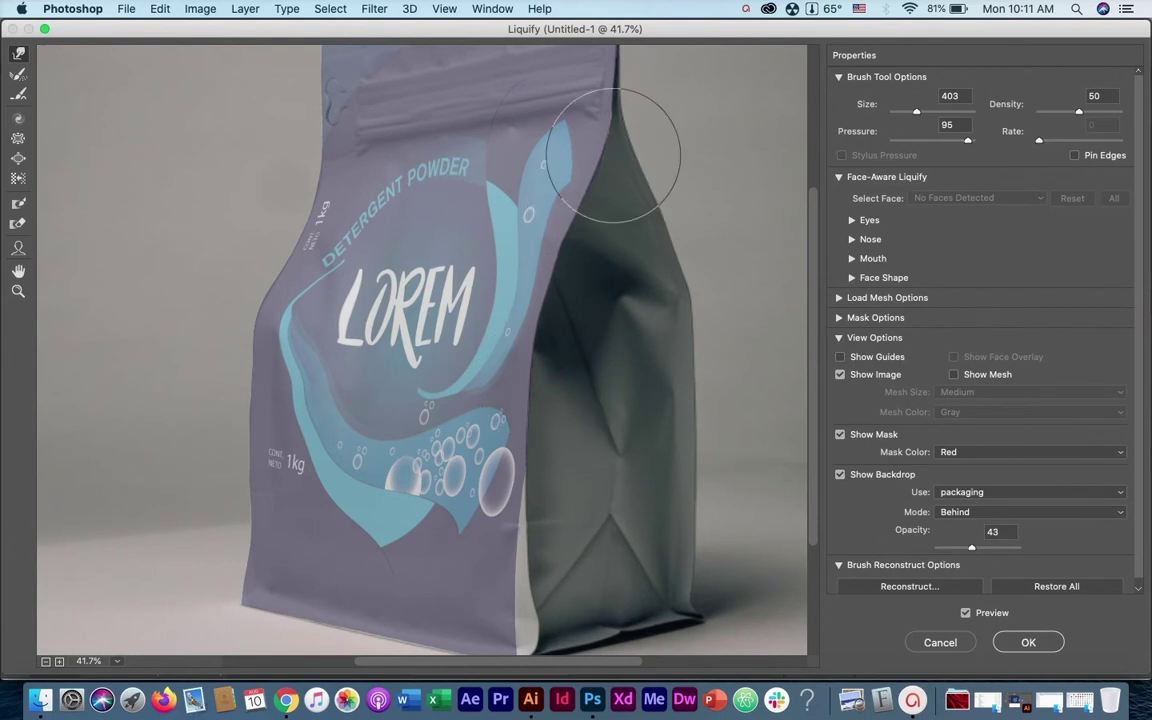
{"action": "scroll", "coordinate": [640, 200], "scroll_direction": "up", "scroll_amount": 1}
{"action": "scroll", "coordinate": [660, 95], "scroll_direction": "up", "scroll_amount": 5}
{"action": "scroll", "coordinate": [514, 186], "scroll_direction": "up", "scroll_amount": 1}
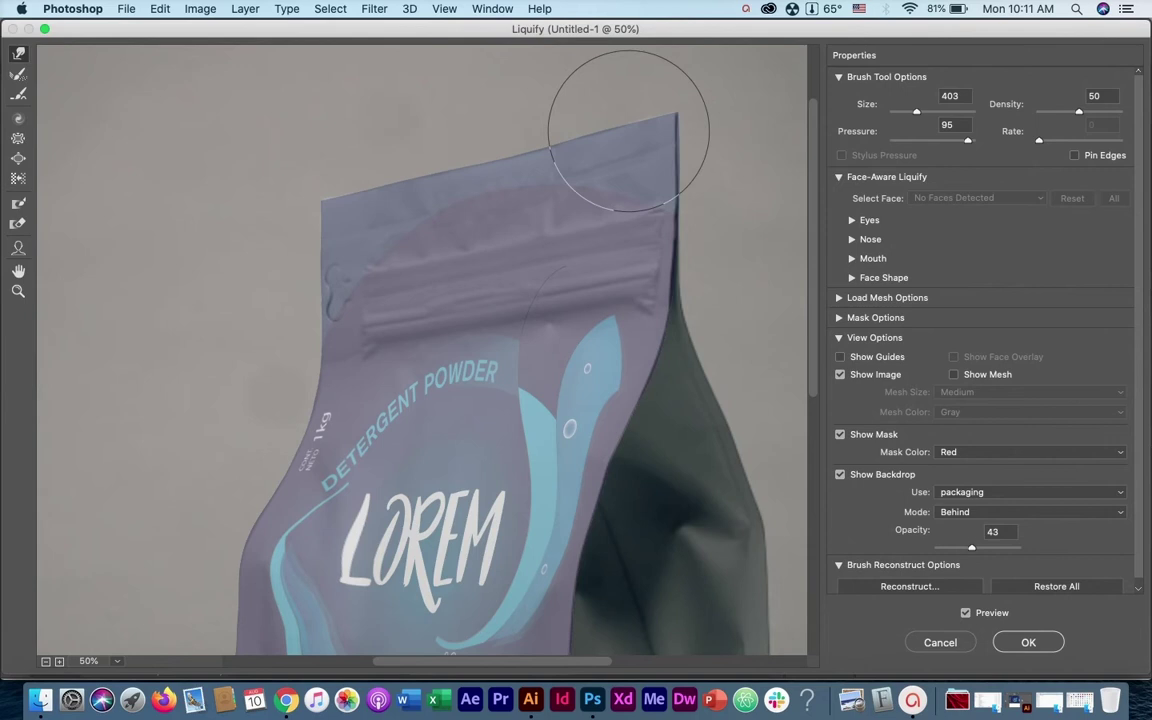
{"action": "key", "text": "alt"}
{"action": "scroll", "coordinate": [476, 370], "scroll_direction": "down", "scroll_amount": 1}
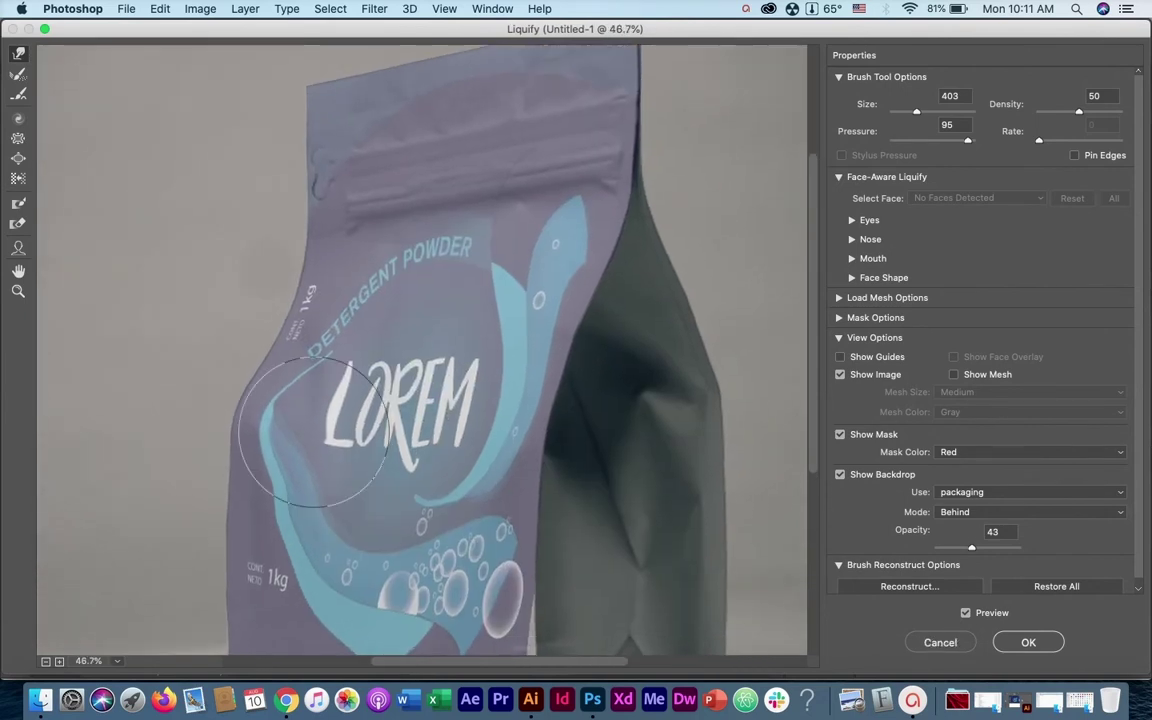
{"action": "scroll", "coordinate": [400, 300], "scroll_direction": "down", "scroll_amount": 3}
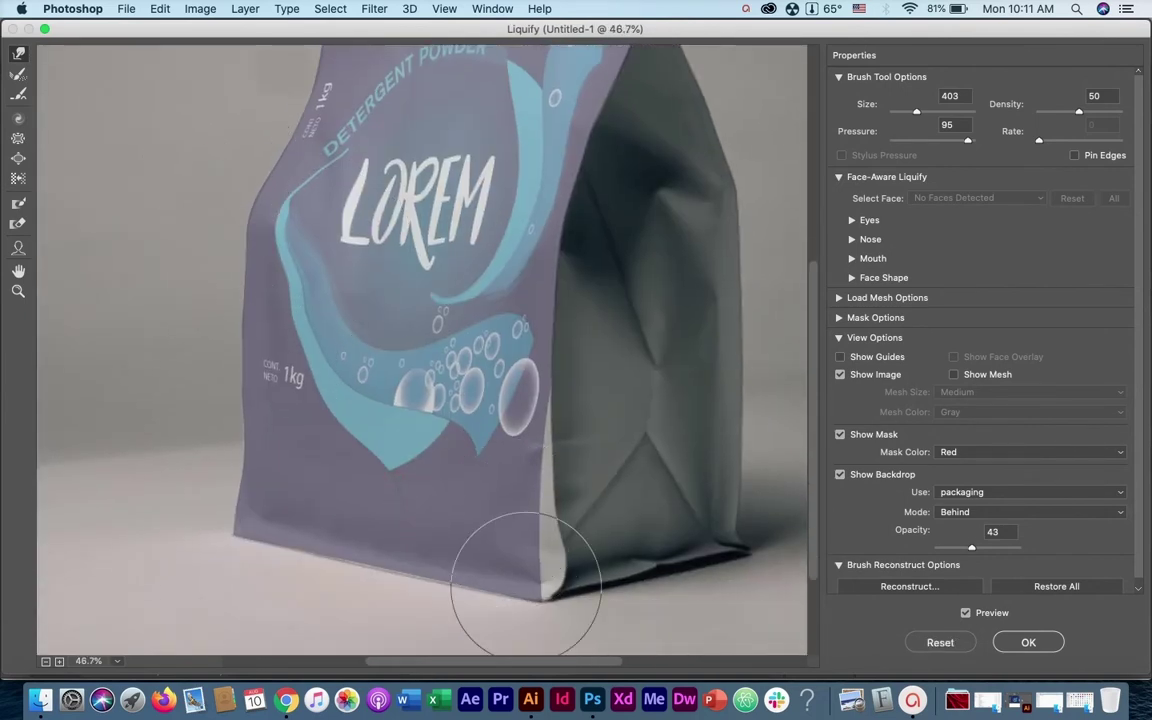
{"action": "scroll", "coordinate": [380, 590], "scroll_direction": "up", "scroll_amount": 2}
Shrink the brush to about 120 and reshape the label's lower-left corner to match the bag.
{"action": "left_click_drag", "start_coordinate": [205, 575], "coordinate": [120, 594]}
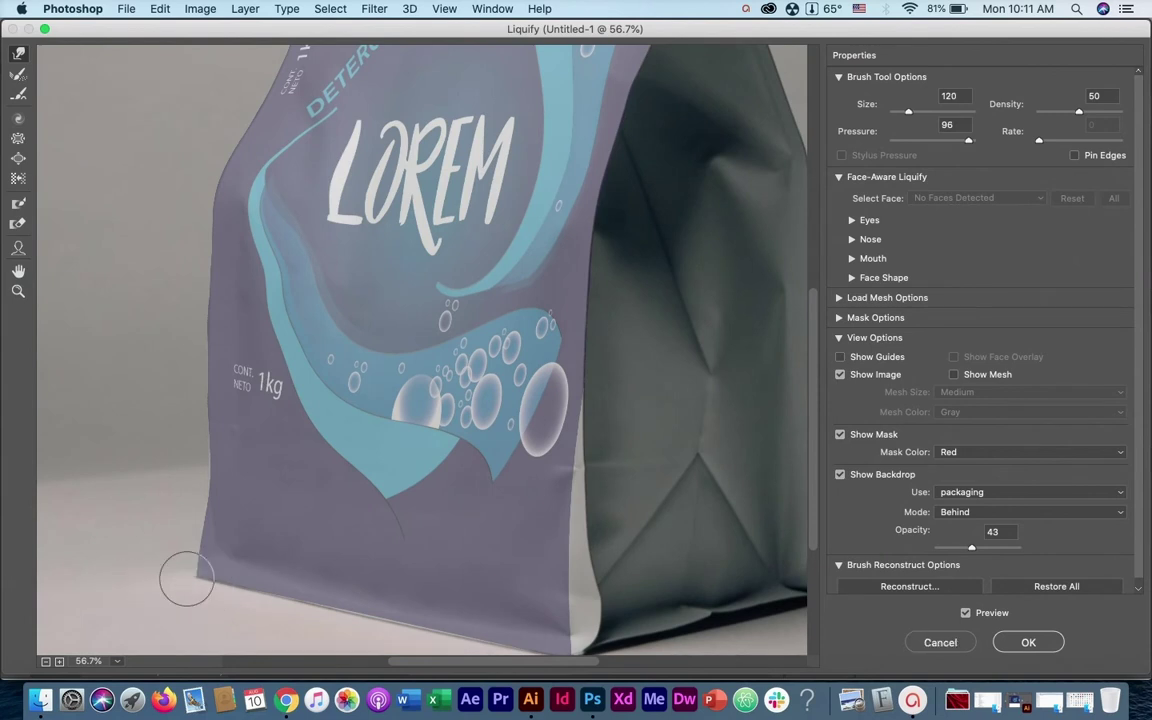
{"action": "key", "text": "super+space"}
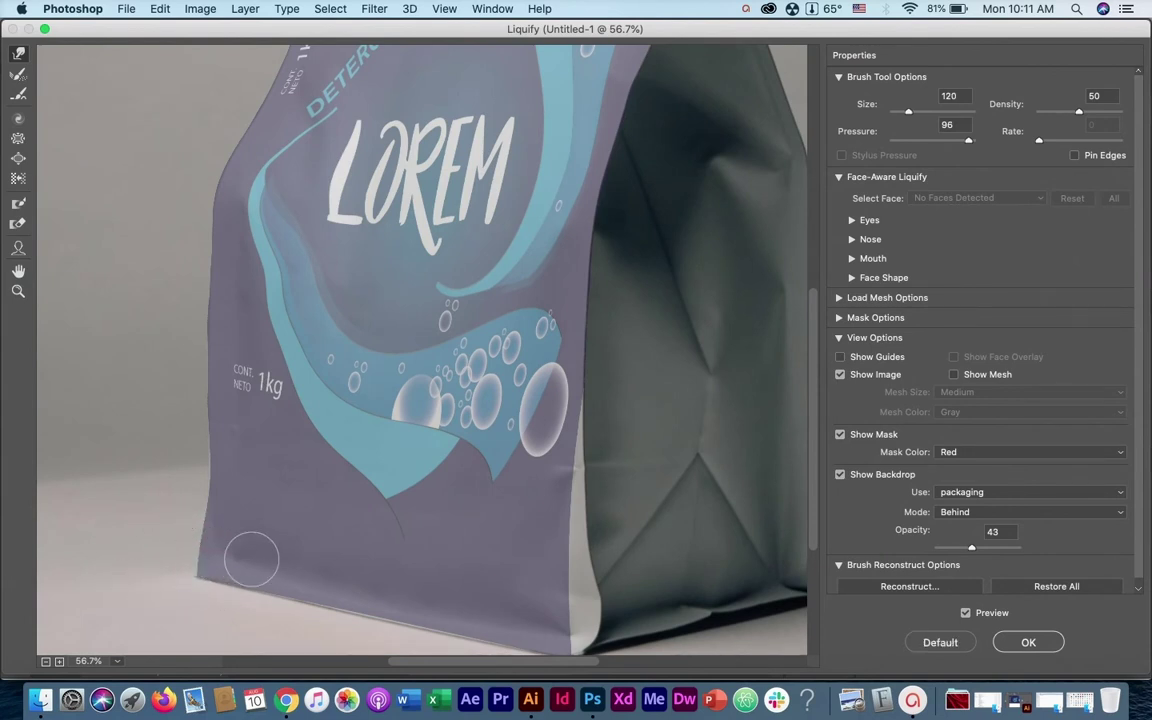
{"action": "scroll", "coordinate": [200, 548], "scroll_direction": "up", "scroll_amount": 1}
{"action": "mouse_move", "coordinate": [186, 530]}
{"action": "left_mouse_down"}
{"action": "mouse_move", "coordinate": [200, 545]}
{"action": "mouse_move", "coordinate": [190, 570]}
{"action": "left_mouse_up"}
{"action": "scroll", "coordinate": [195, 565], "scroll_direction": "up", "scroll_amount": 5}
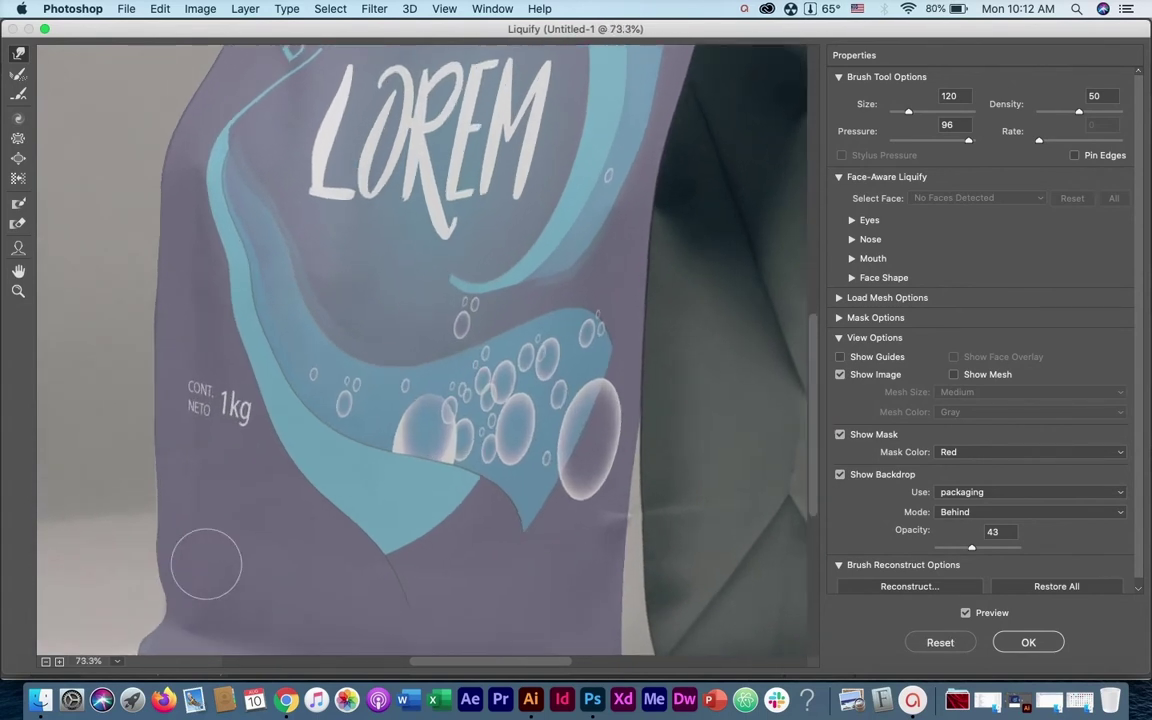
{"action": "scroll", "coordinate": [273, 454], "scroll_direction": "up", "scroll_amount": 2}
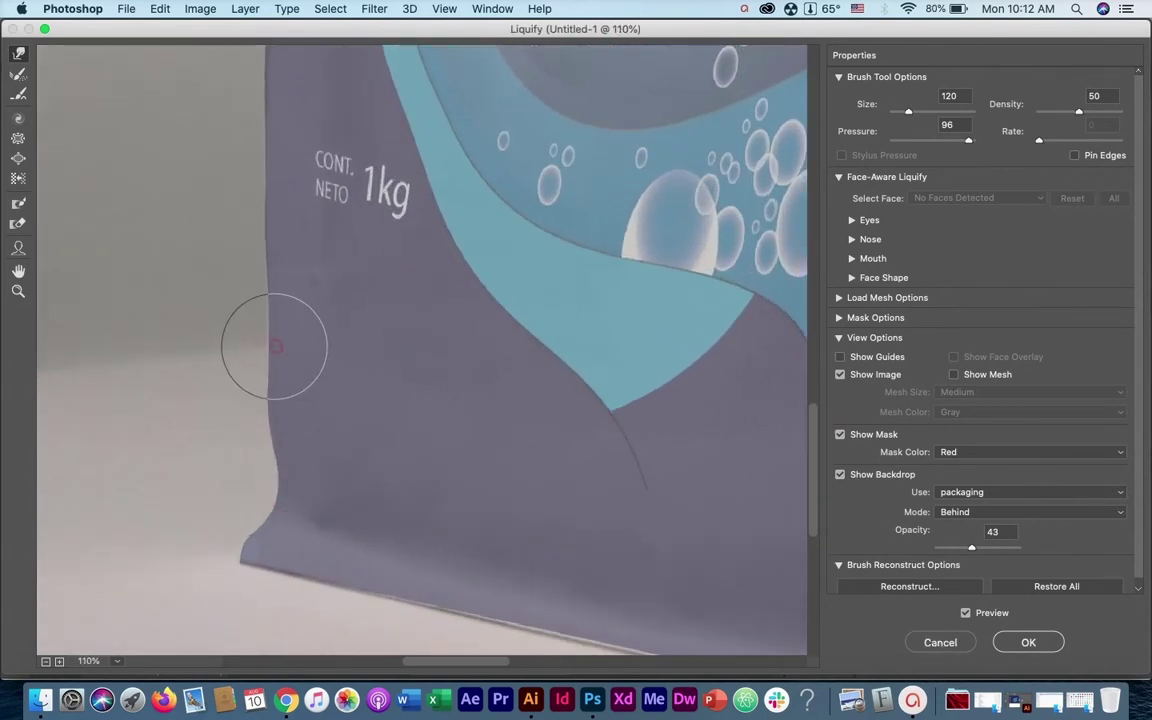
{"action": "scroll", "coordinate": [275, 298], "scroll_direction": "down", "scroll_amount": 2}
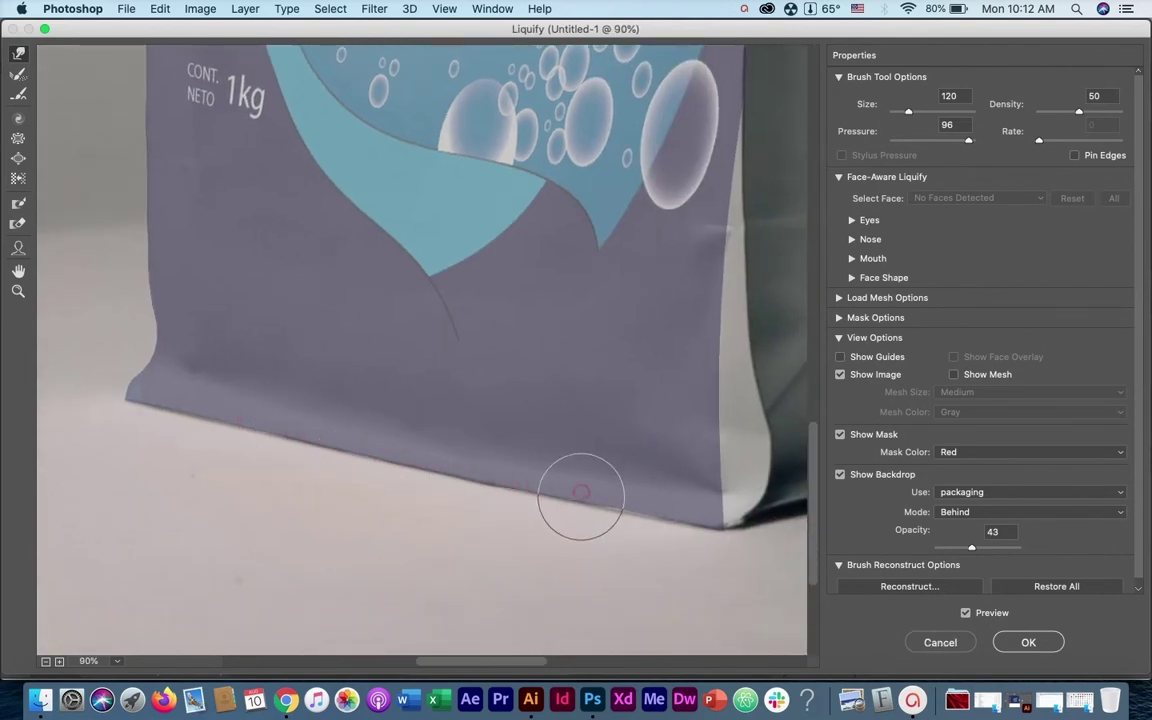
Smooth the label's bottom-right corner and push its right edge over the white strip, brush about 127.
{"action": "left_click_drag", "start_coordinate": [621, 495], "coordinate": [399, 507]}
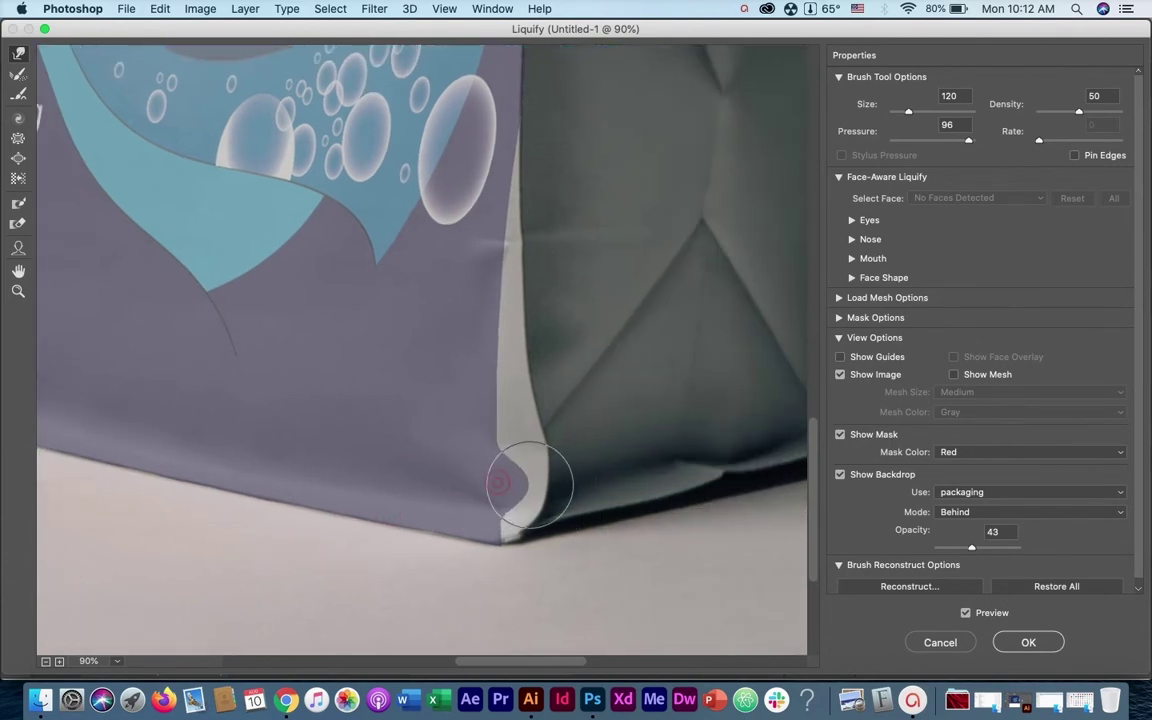
{"action": "mouse_move", "coordinate": [535, 497]}
{"action": "left_mouse_down"}
{"action": "mouse_move", "coordinate": [532, 571]}
{"action": "mouse_move", "coordinate": [524, 543]}
{"action": "mouse_move", "coordinate": [518, 574]}
{"action": "mouse_move", "coordinate": [500, 553]}
{"action": "mouse_move", "coordinate": [515, 542]}
{"action": "mouse_move", "coordinate": [520, 559]}
{"action": "mouse_move", "coordinate": [539, 535]}
{"action": "mouse_move", "coordinate": [547, 554]}
{"action": "mouse_move", "coordinate": [525, 585]}
{"action": "mouse_move", "coordinate": [460, 589]}
{"action": "left_mouse_up"}
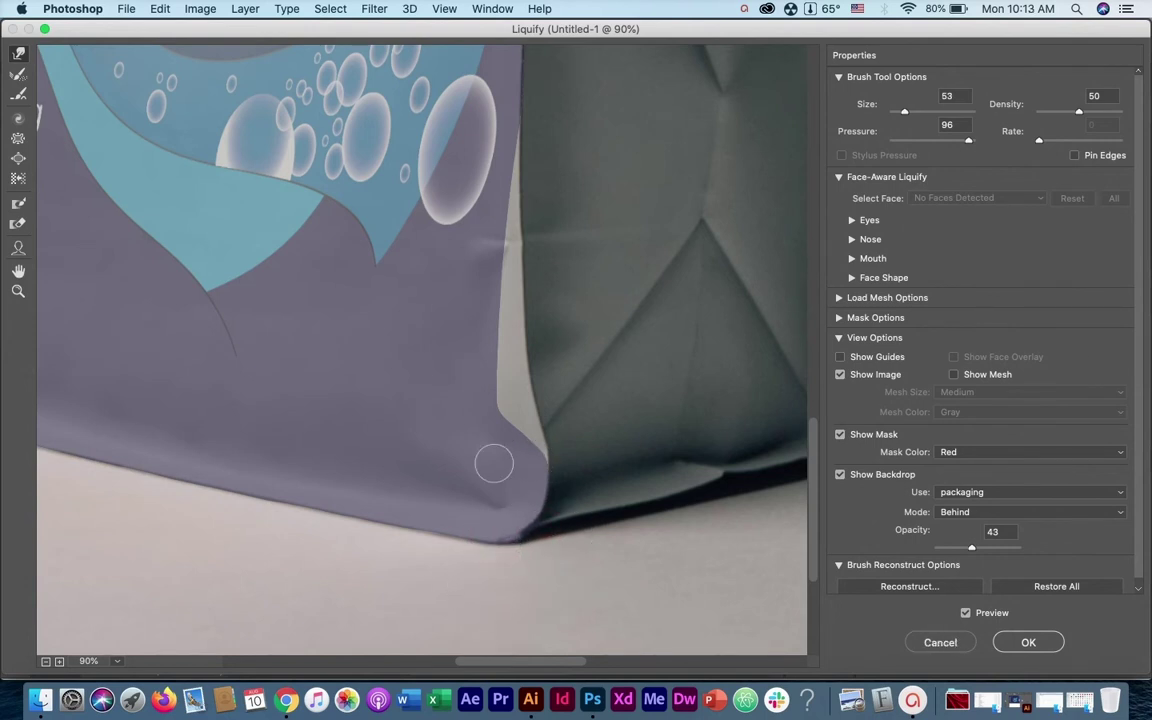
{"action": "key", "text": "bracketright"}
{"action": "key", "text": "bracketright"}
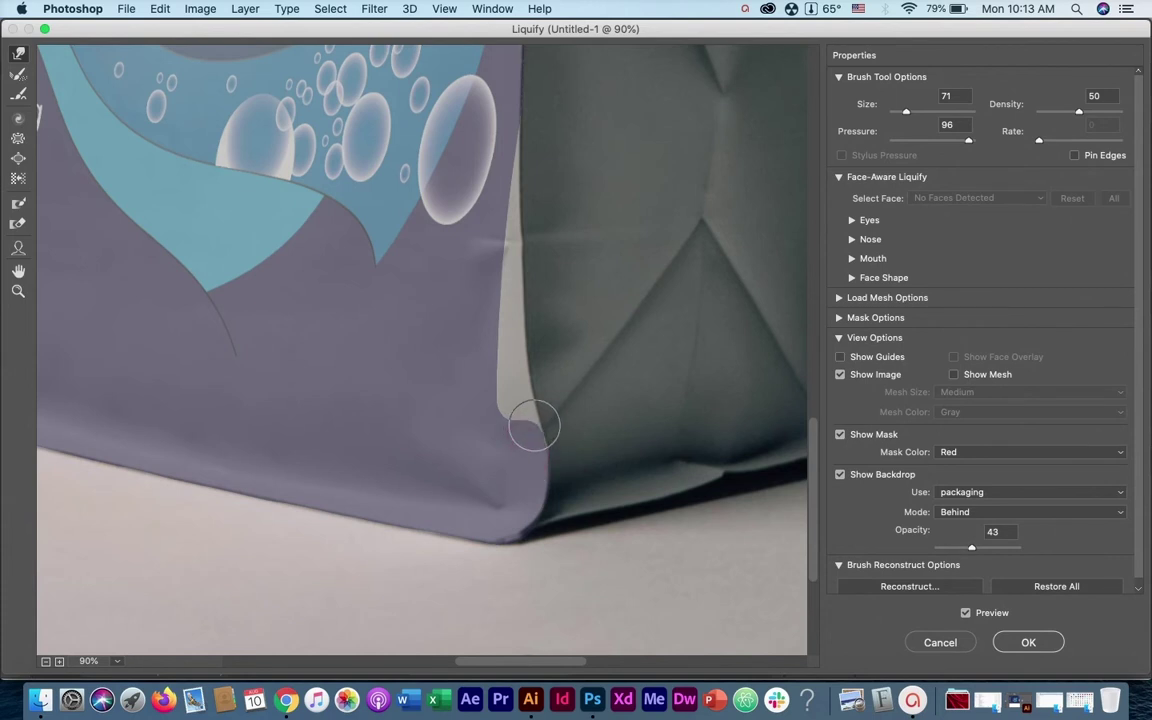
{"action": "mouse_move", "coordinate": [498, 420]}
{"action": "left_mouse_down"}
{"action": "mouse_move", "coordinate": [545, 404]}
{"action": "mouse_move", "coordinate": [506, 392]}
{"action": "left_mouse_up"}
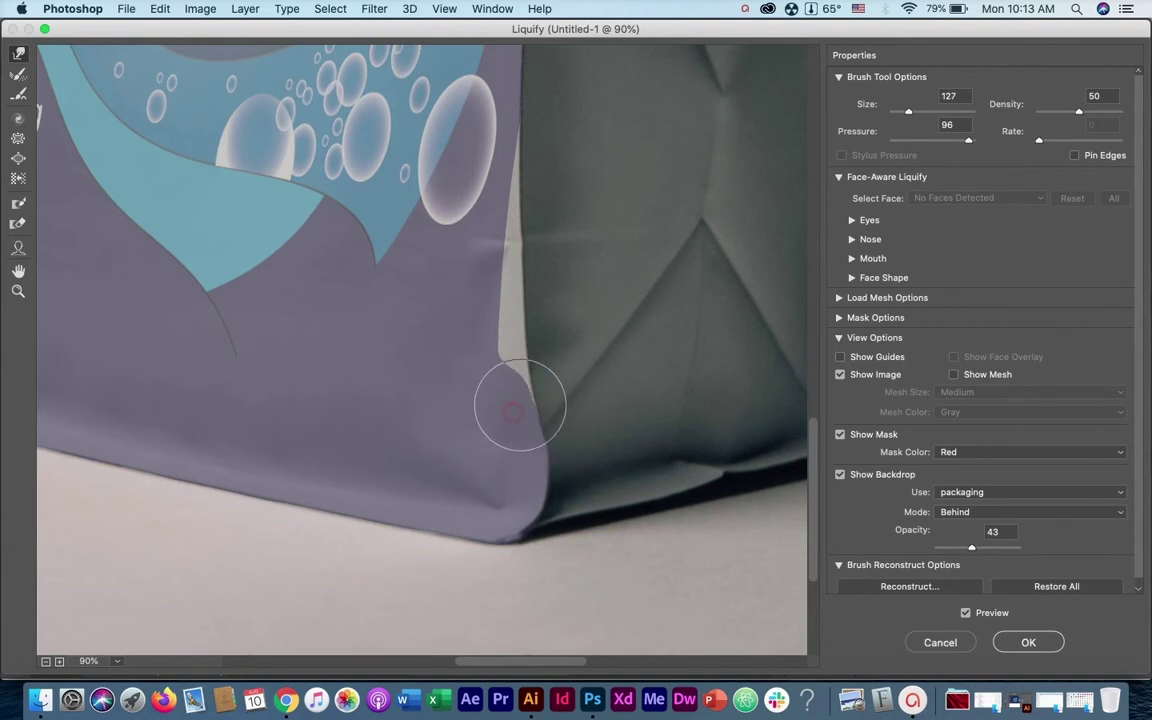
{"action": "scroll", "coordinate": [495, 400], "scroll_direction": "up", "scroll_amount": 3}
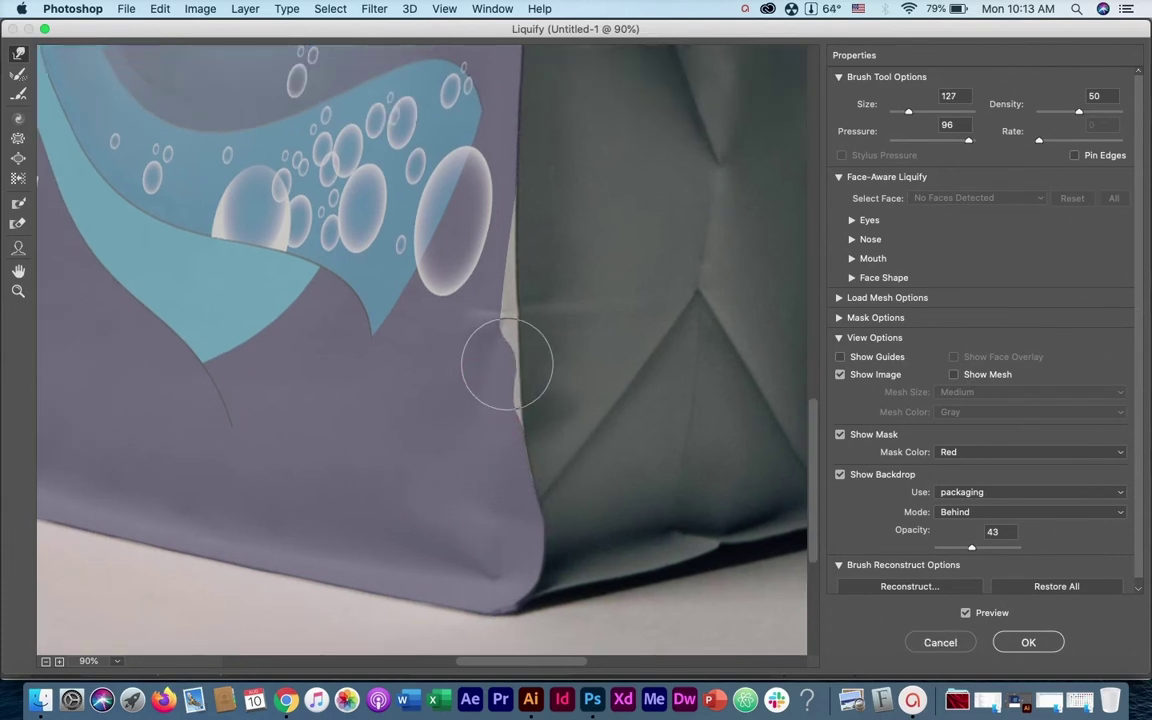
{"action": "mouse_move", "coordinate": [506, 364]}
{"action": "left_mouse_down"}
{"action": "mouse_move", "coordinate": [515, 408]}
{"action": "mouse_move", "coordinate": [476, 304]}
{"action": "mouse_move", "coordinate": [505, 304]}
{"action": "mouse_move", "coordinate": [503, 342]}
{"action": "mouse_move", "coordinate": [514, 331]}
{"action": "mouse_move", "coordinate": [539, 351]}
{"action": "mouse_move", "coordinate": [524, 318]}
{"action": "left_mouse_up"}
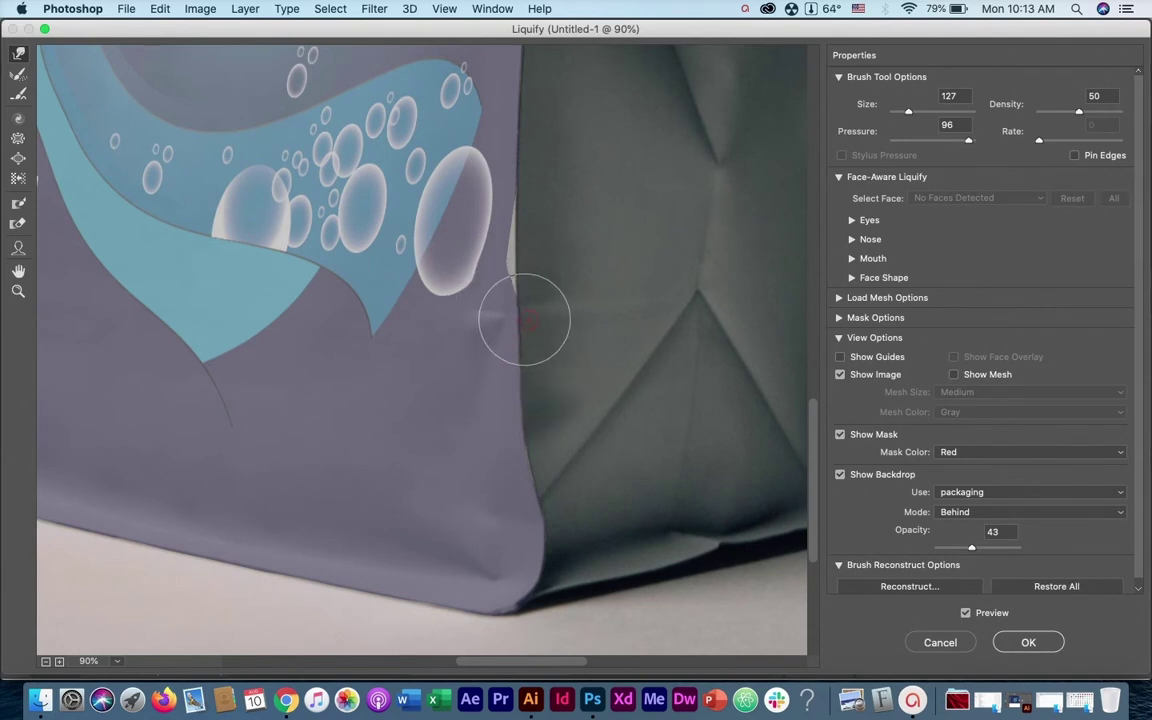
Push the label's top edge into line with the bag outline, then view the whole bag to check.
{"action": "scroll", "coordinate": [552, 339], "scroll_direction": "up", "scroll_amount": 10}
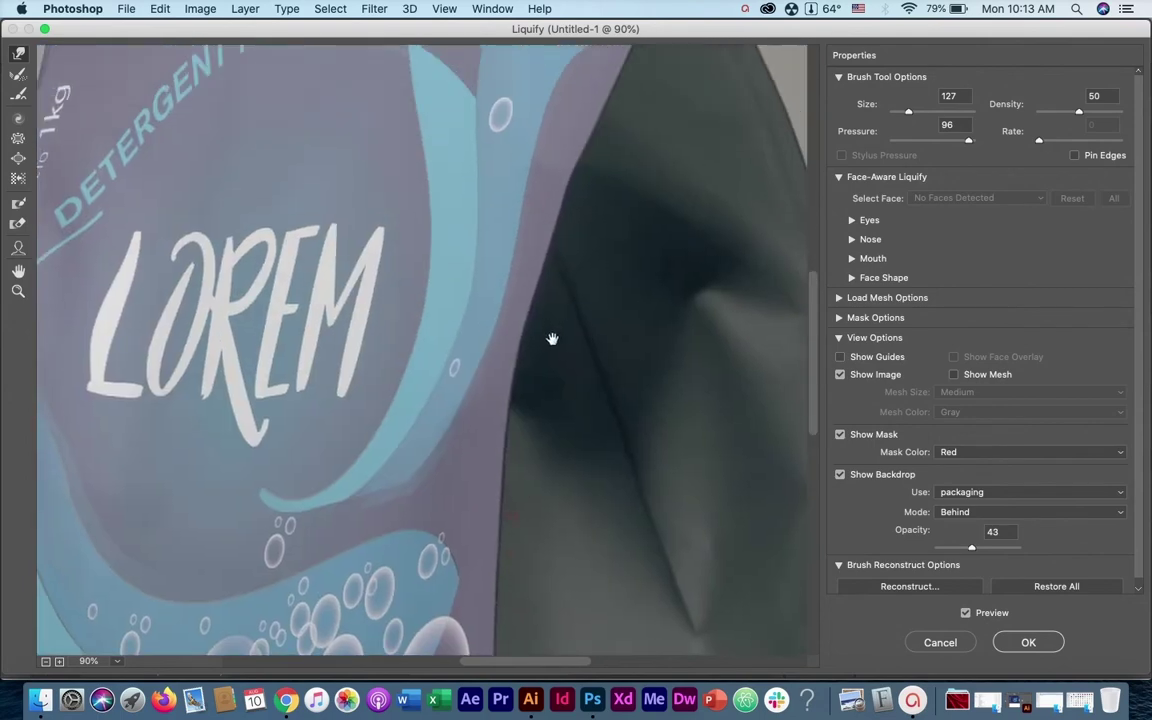
{"action": "scroll", "coordinate": [552, 339], "scroll_direction": "up", "scroll_amount": 5}
{"action": "scroll", "coordinate": [632, 336], "scroll_direction": "up", "scroll_amount": 4}
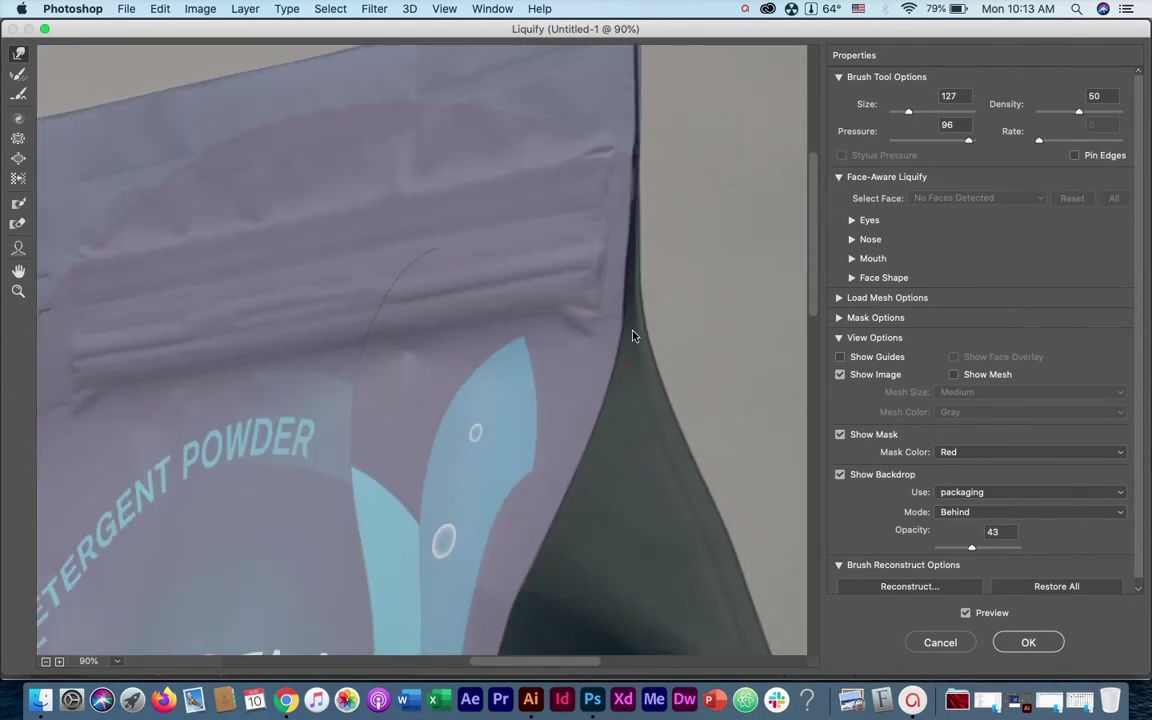
{"action": "scroll", "coordinate": [645, 185], "scroll_direction": "up", "scroll_amount": 4}
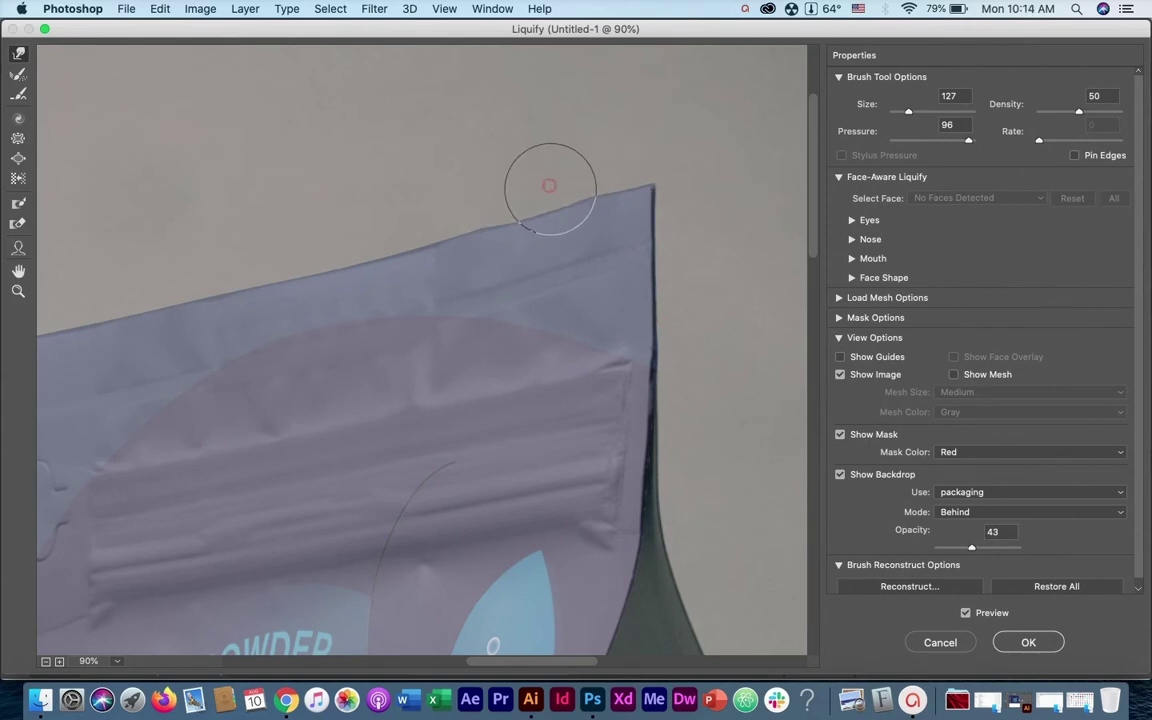
{"action": "scroll", "coordinate": [420, 250], "scroll_direction": "left", "scroll_amount": 3}
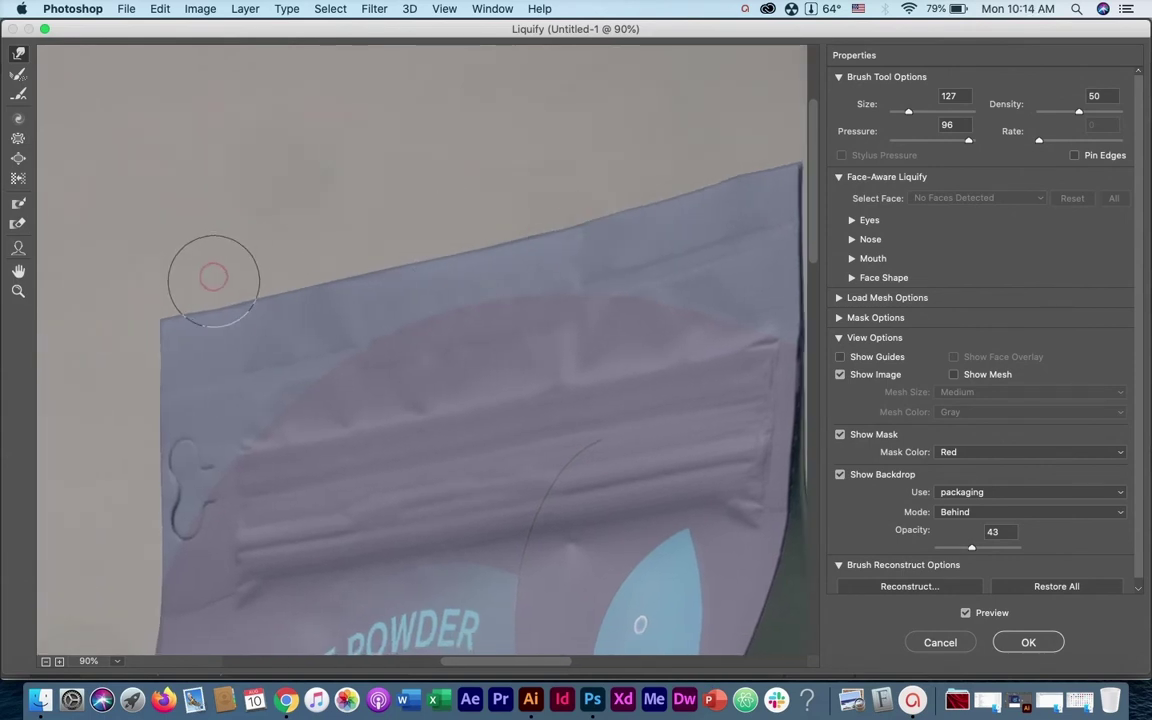
{"action": "left_click_drag", "start_coordinate": [213, 279], "coordinate": [373, 257]}
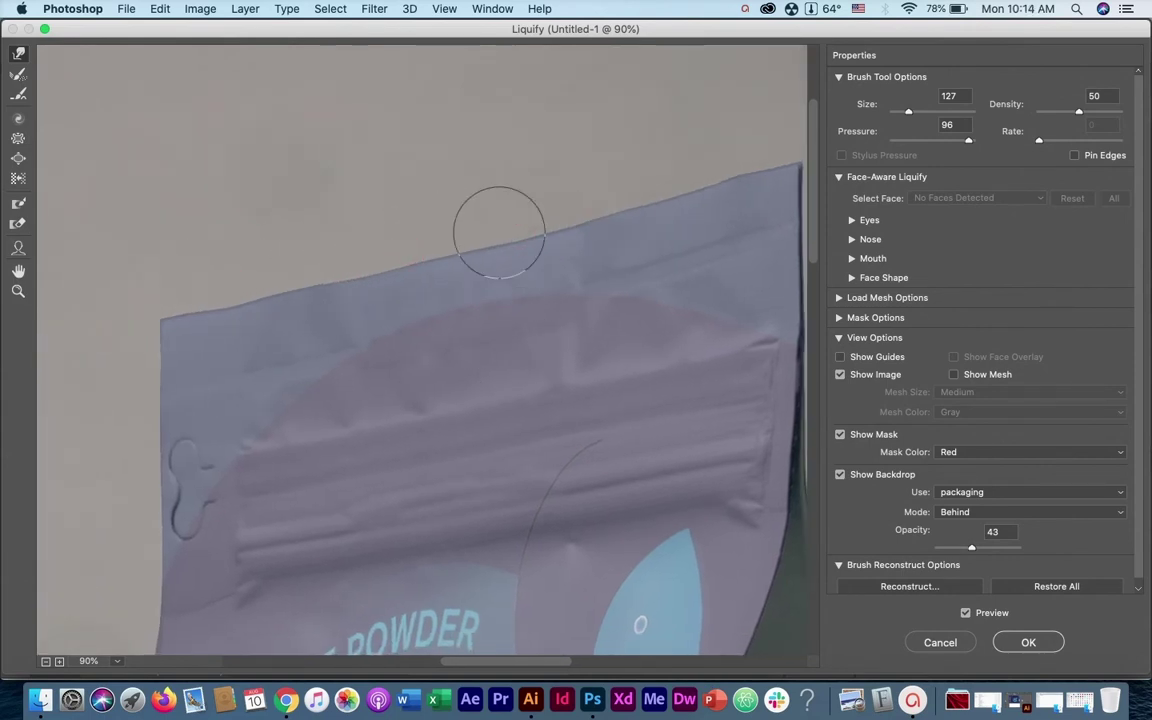
{"action": "left_click_drag", "start_coordinate": [188, 288], "coordinate": [252, 309]}
{"action": "scroll", "coordinate": [255, 315], "scroll_direction": "down", "scroll_amount": 5}
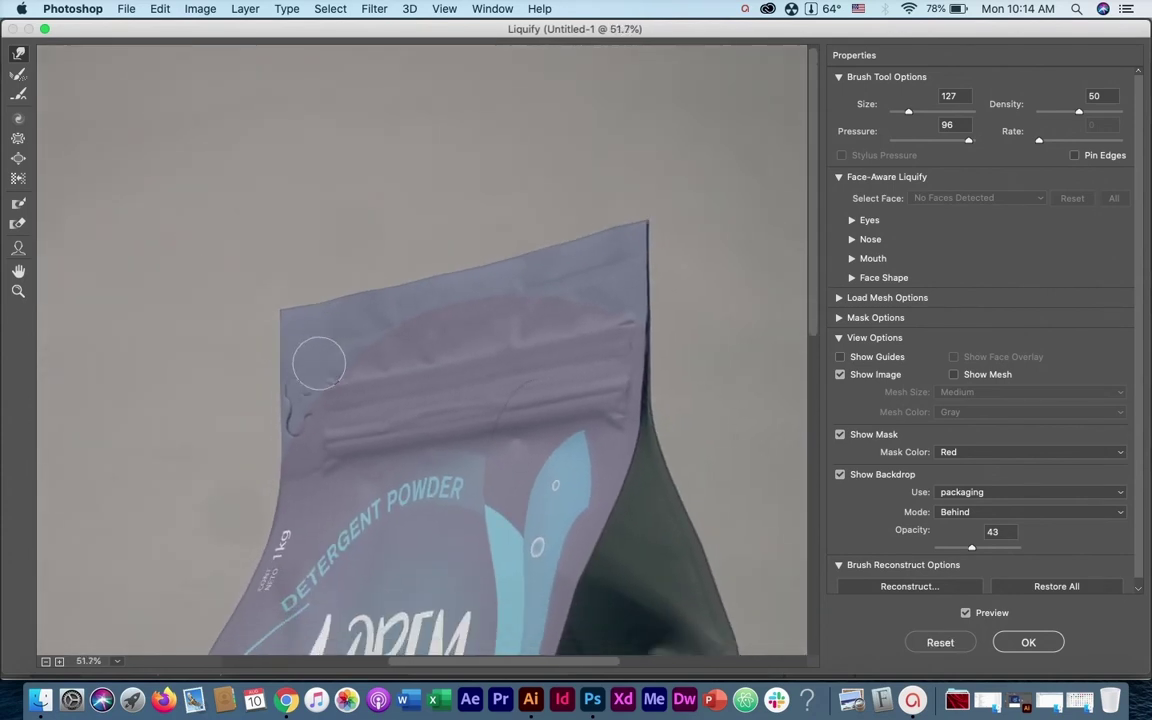
{"action": "scroll", "coordinate": [419, 345], "scroll_direction": "up", "scroll_amount": 5}
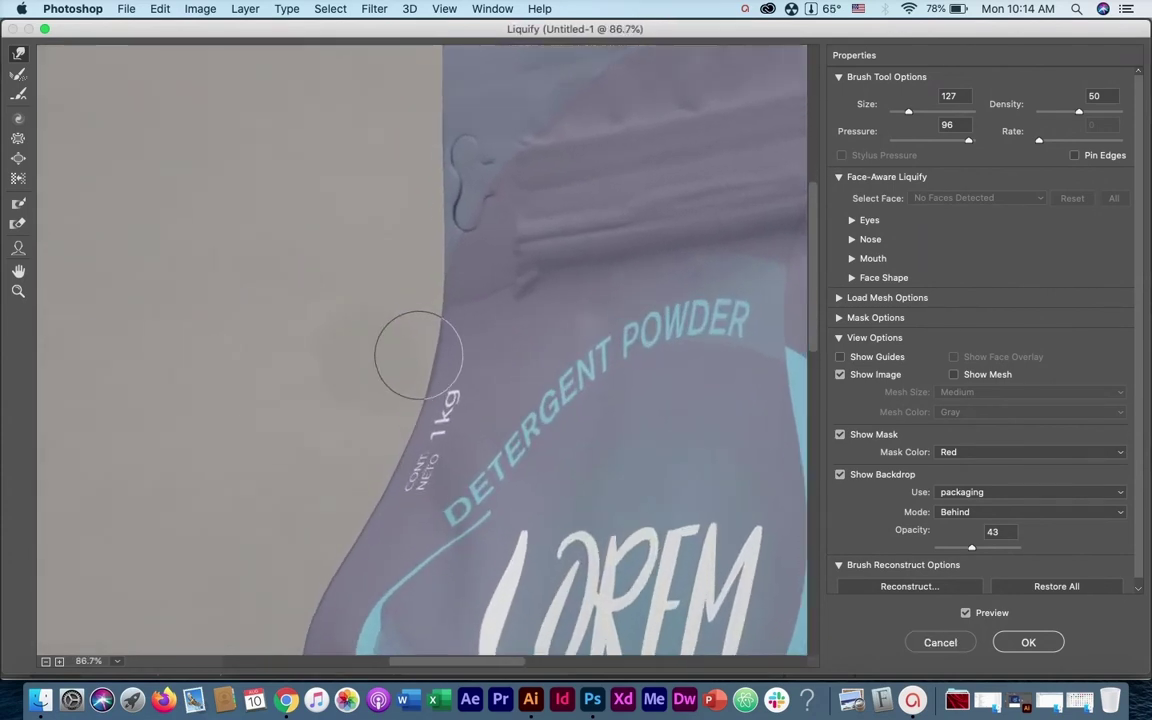
{"action": "scroll", "coordinate": [419, 360], "scroll_direction": "up", "scroll_amount": 2}
{"action": "scroll", "coordinate": [447, 365], "scroll_direction": "down", "scroll_amount": 2}
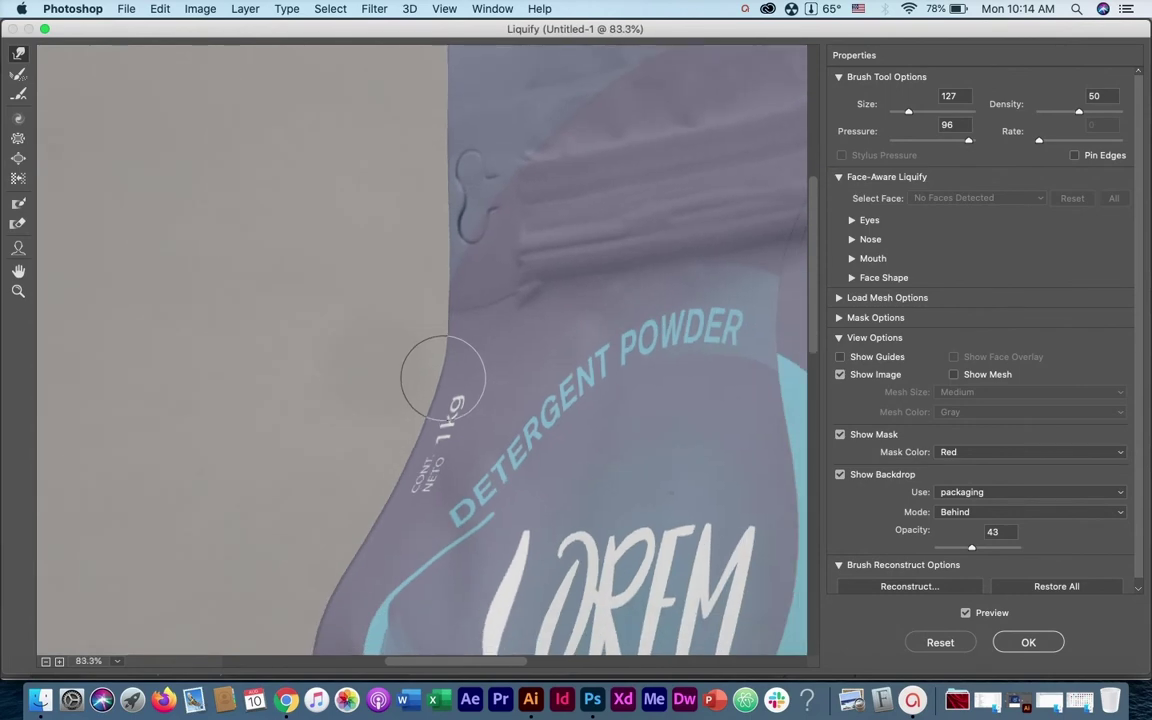
{"action": "scroll", "coordinate": [443, 378], "scroll_direction": "down", "scroll_amount": 6}
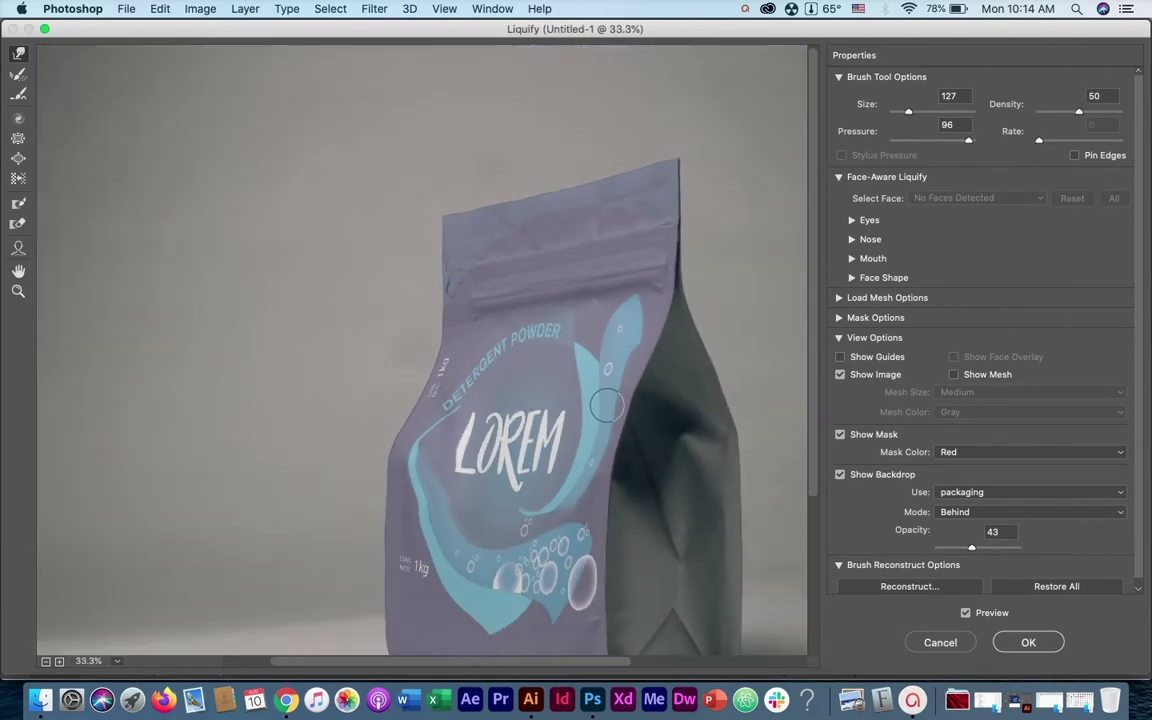
{"action": "mouse_move", "coordinate": [607, 405]}
{"action": "left_mouse_down"}
{"action": "mouse_move", "coordinate": [522, 327]}
{"action": "mouse_move", "coordinate": [450, 314]}
{"action": "left_mouse_up"}
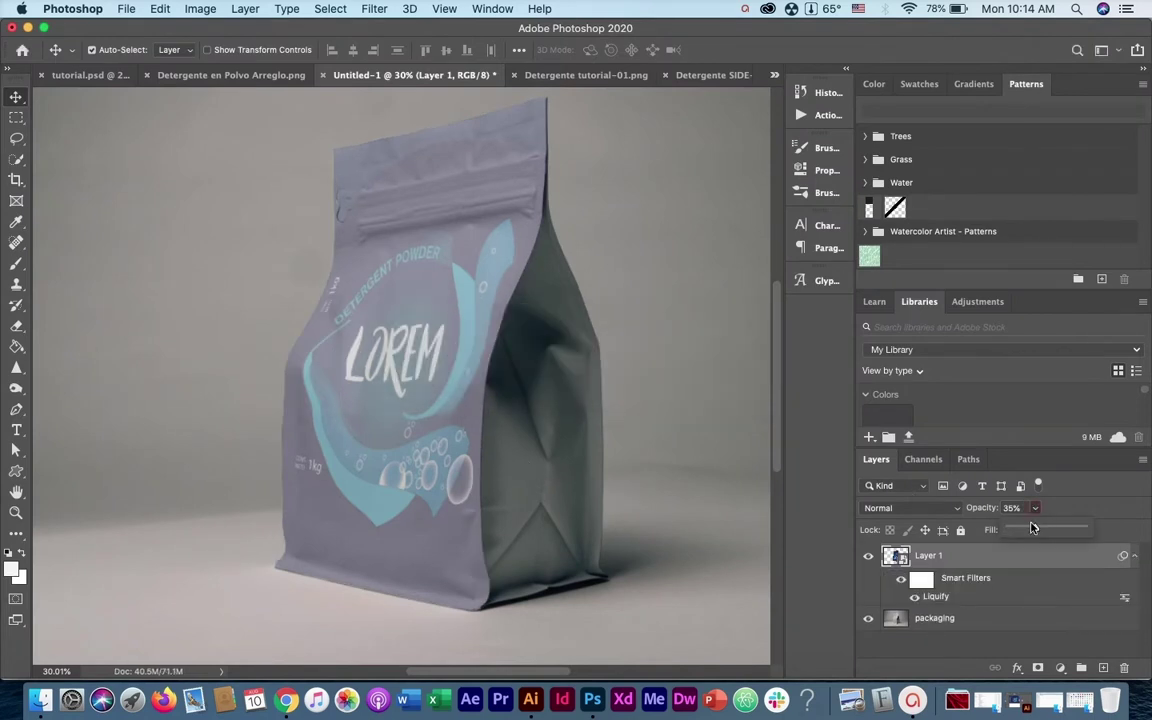
Restore Layer 1's fill to 100%, then reopen Liquify, dismiss Reconstruct, and close it unchanged.
{"action": "left_click_drag", "start_coordinate": [1090, 537], "coordinate": [1093, 537]}
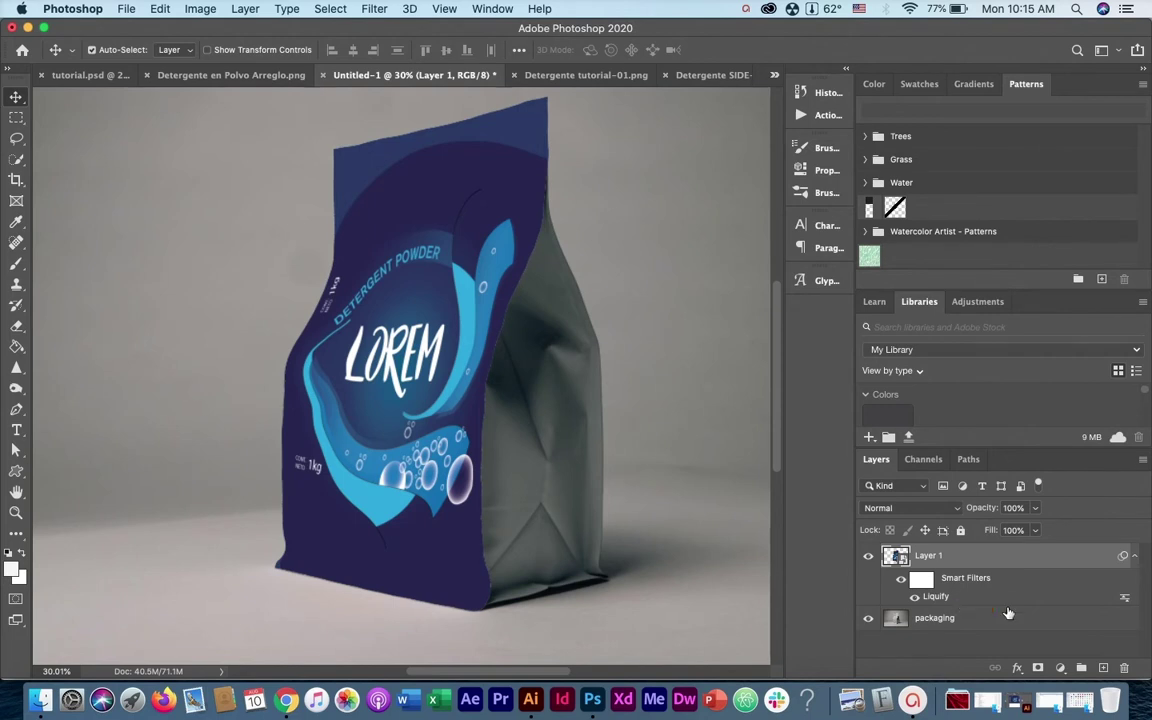
{"action": "double_click", "coordinate": [937, 597]}
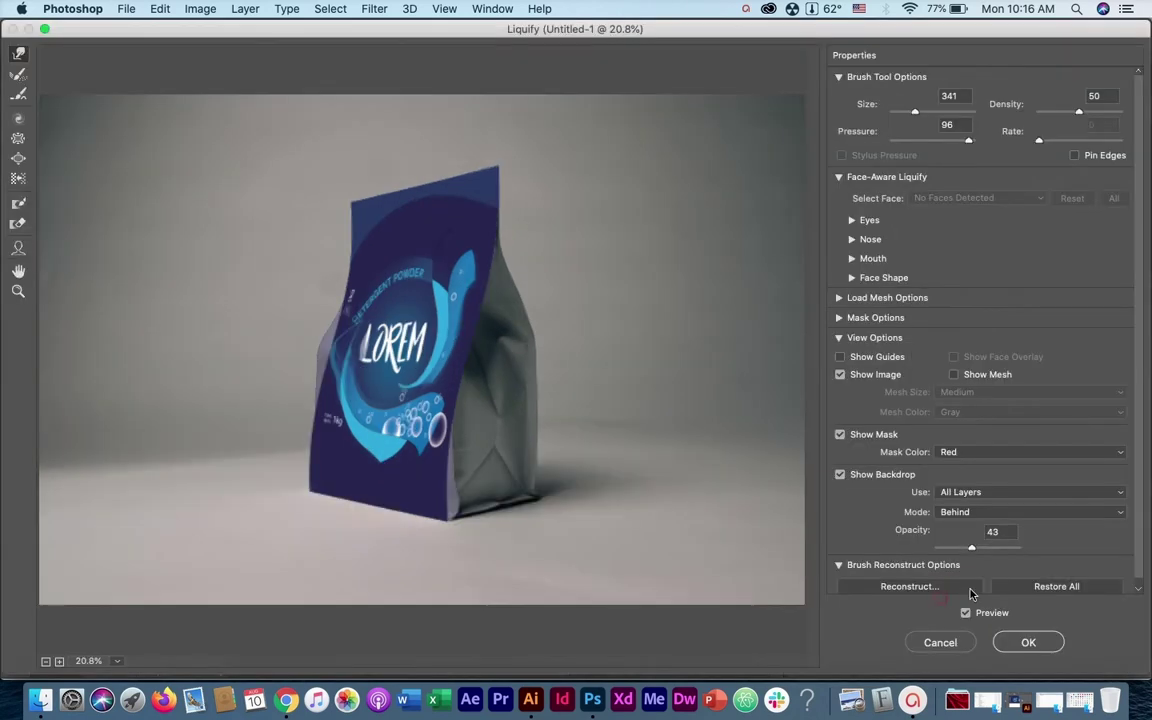
{"action": "left_click", "coordinate": [906, 587]}
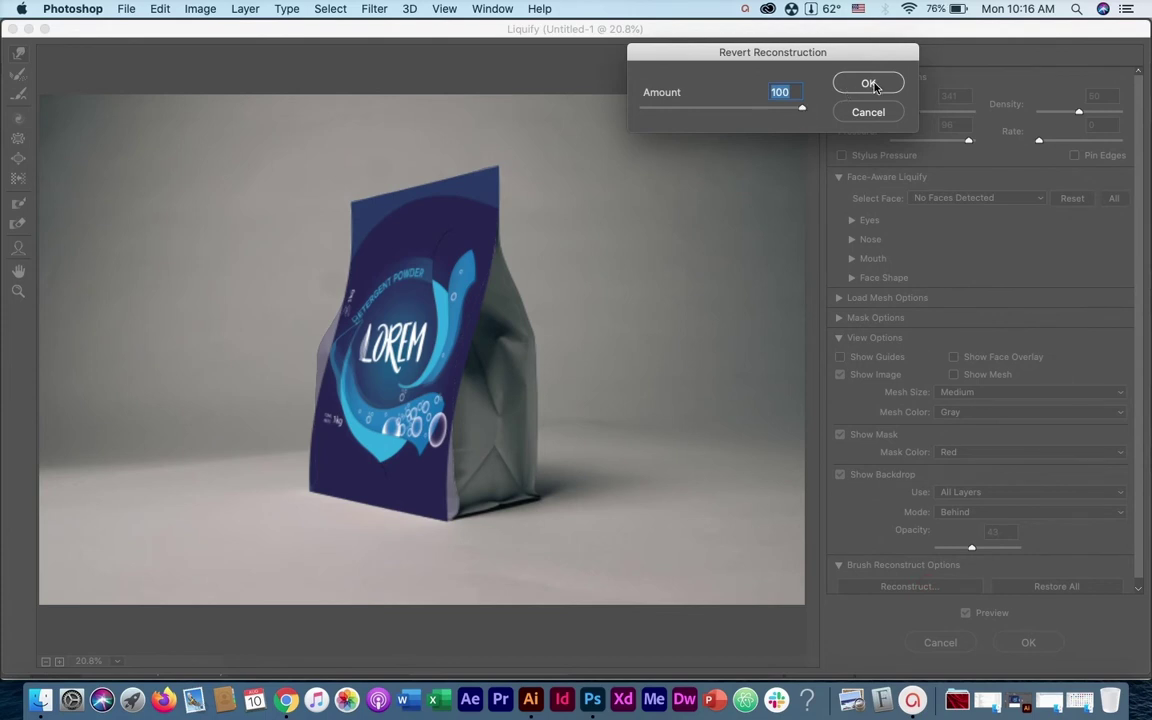
{"action": "left_click", "coordinate": [868, 112]}
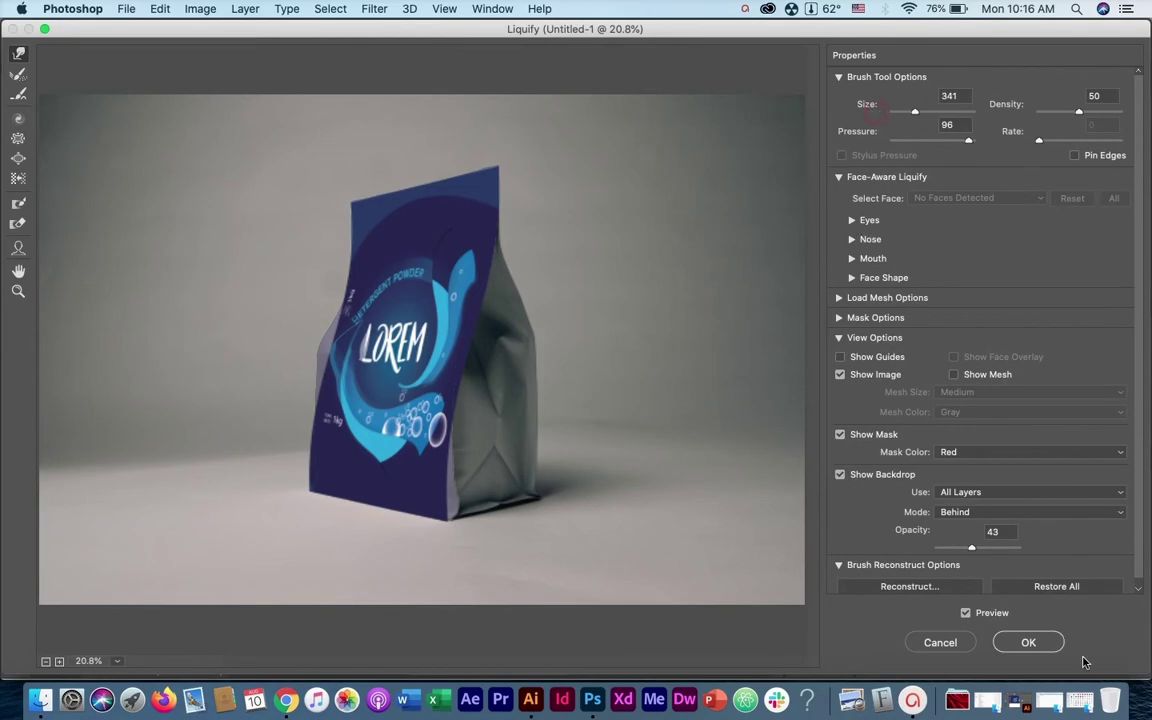
{"action": "left_click", "coordinate": [940, 643]}
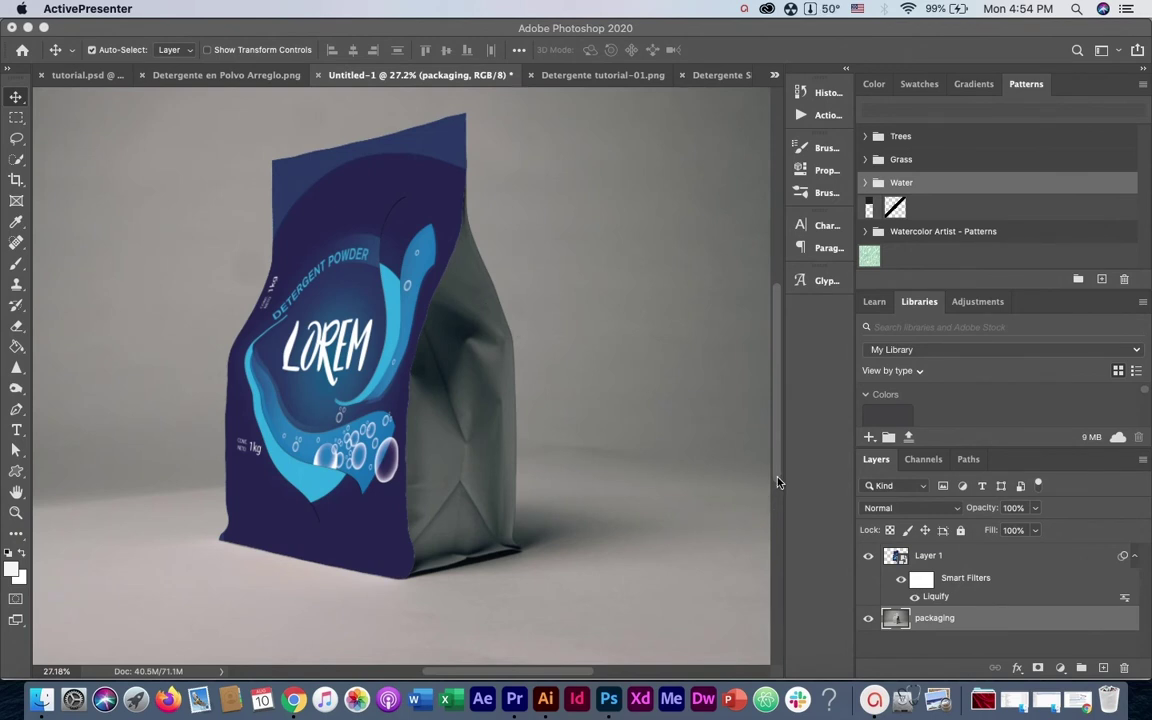
Change Layer 1's blend mode from Normal to Multiply.
{"action": "left_click", "coordinate": [957, 560]}
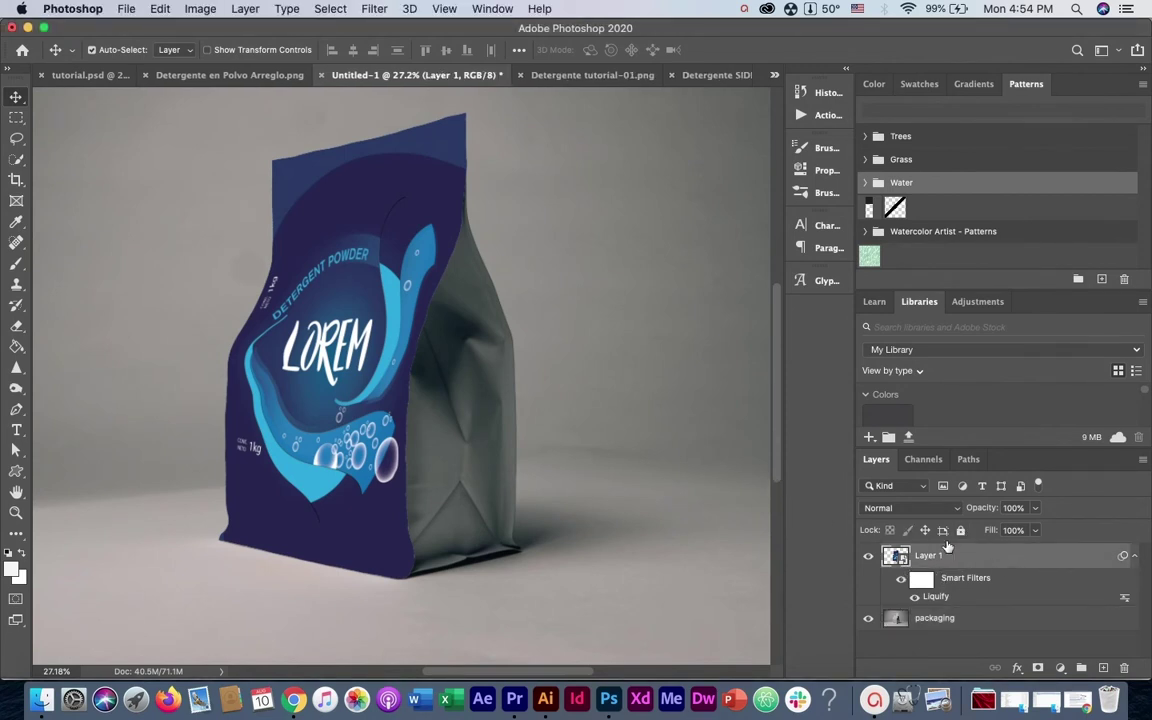
{"action": "left_click", "coordinate": [928, 508]}
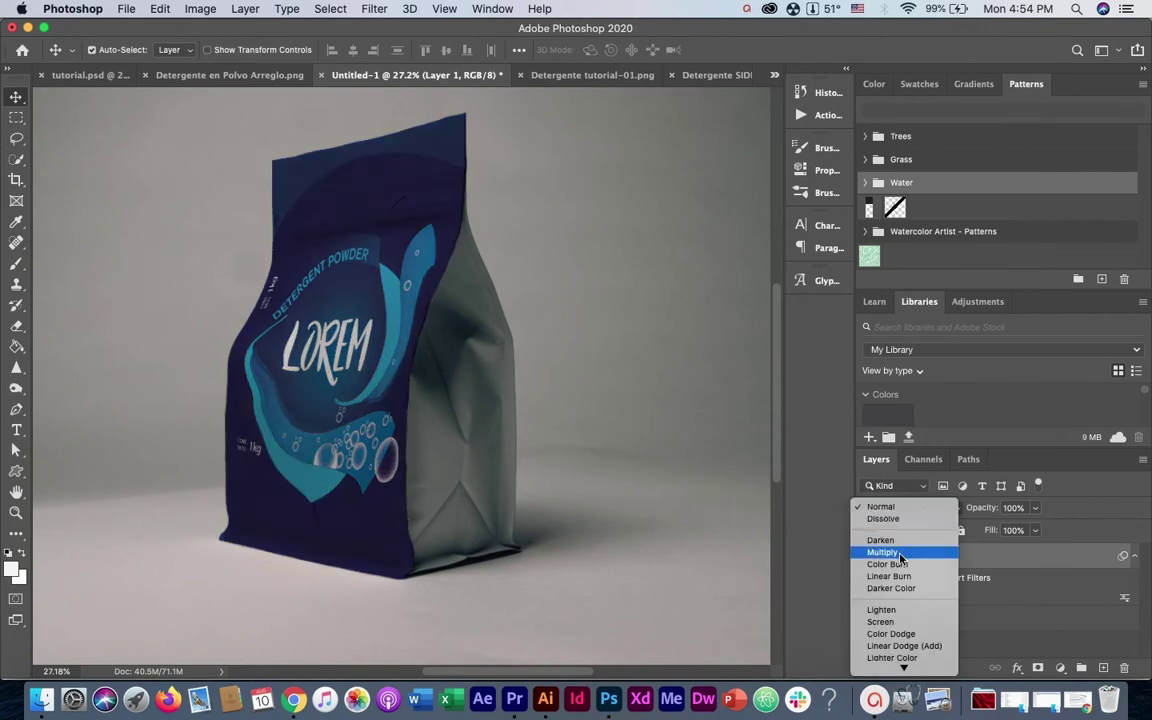
{"action": "left_click", "coordinate": [900, 554]}
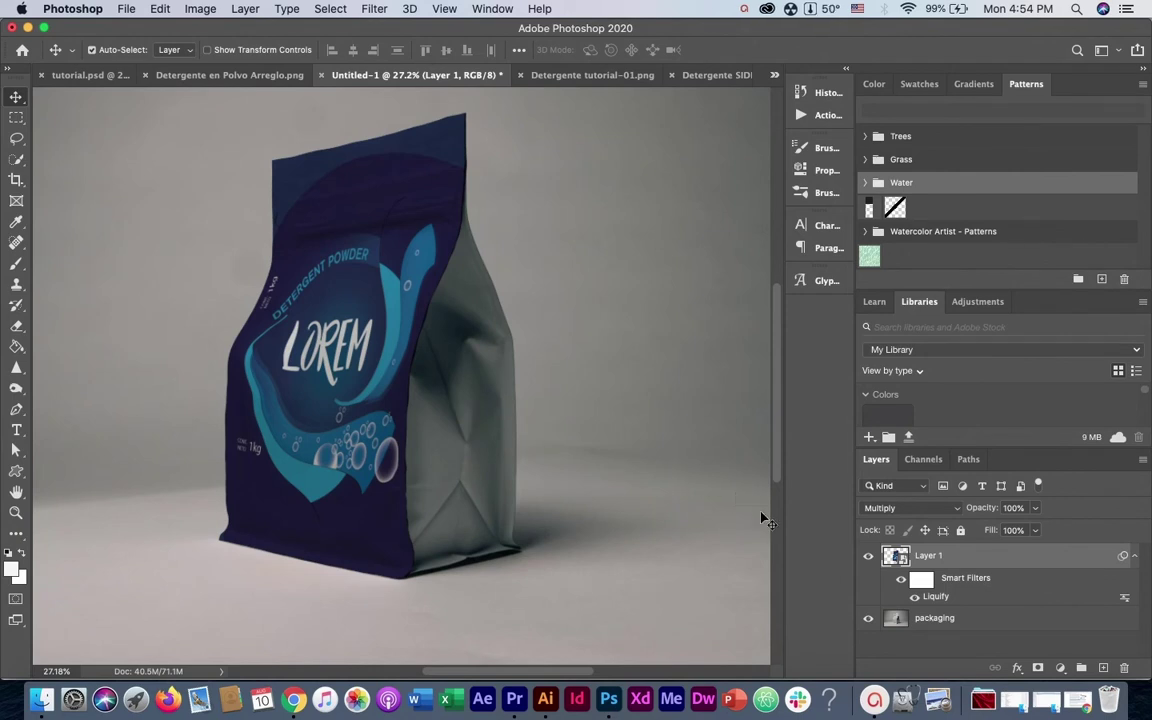
In Blending Options, split Layer 1's Underlying Layer white slider to 181/210 and apply.
{"action": "double_click", "coordinate": [990, 558]}
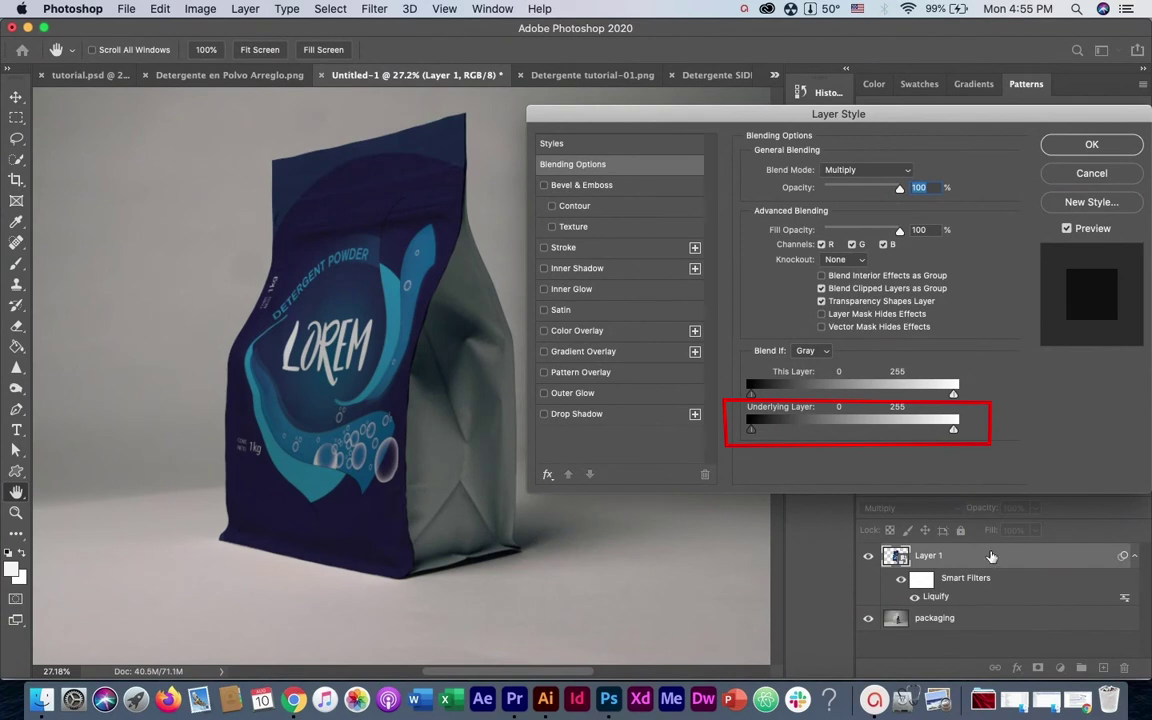
{"action": "left_click_drag", "start_coordinate": [952, 430], "coordinate": [895, 432]}
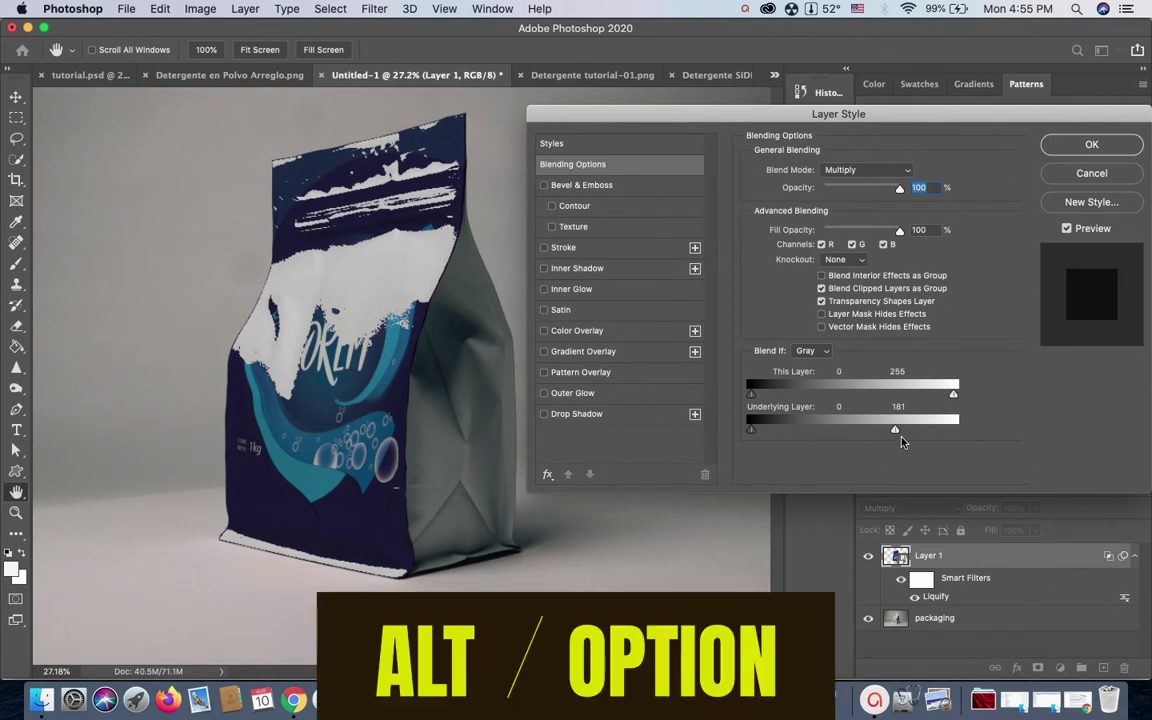
{"action": "key", "text": "alt"}
{"action": "left_click_drag", "start_coordinate": [896, 434], "coordinate": [916, 434]}
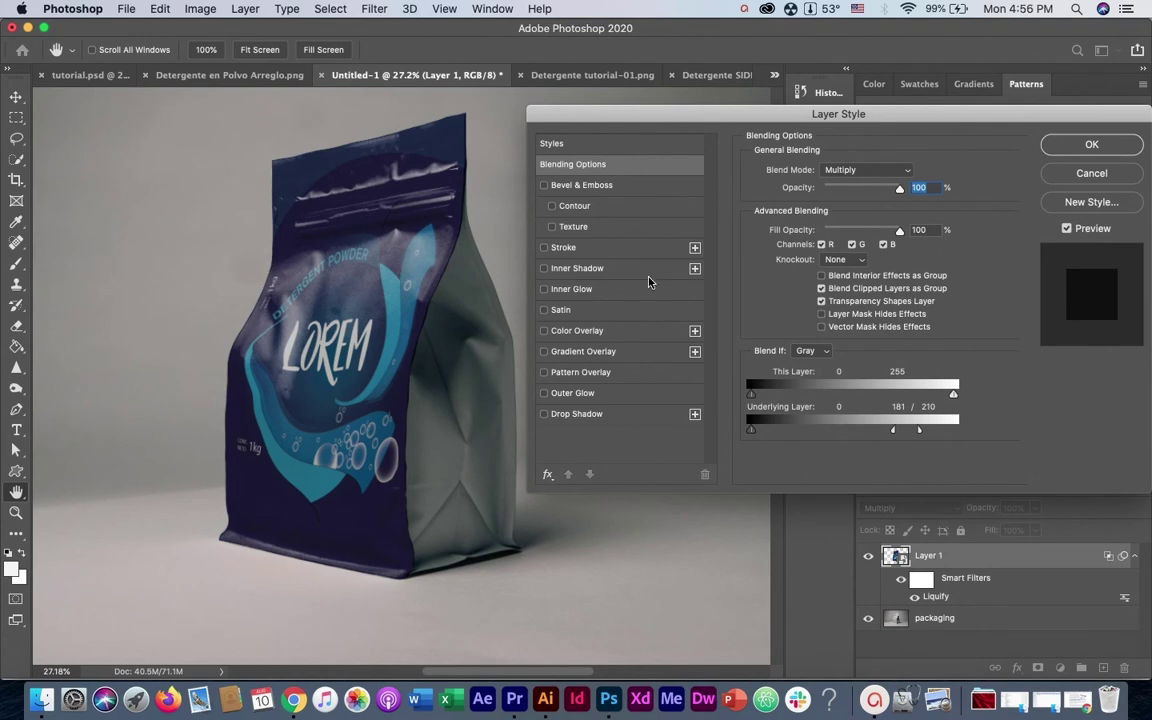
{"action": "left_click", "coordinate": [1092, 147]}
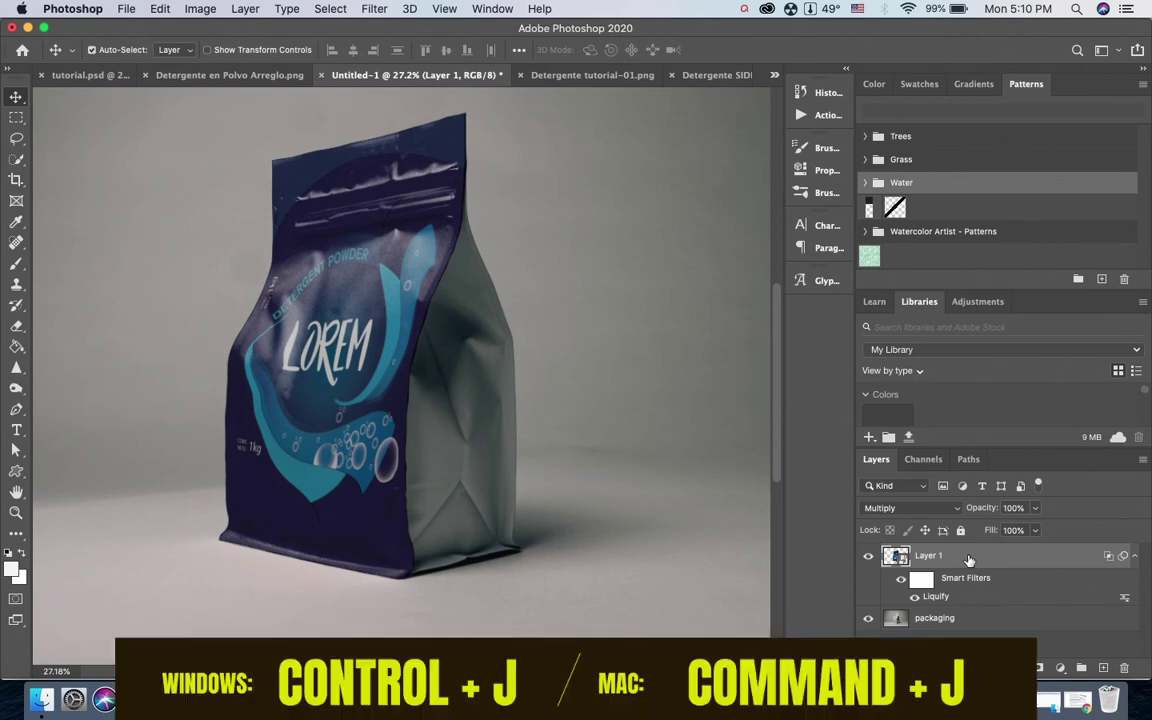
Duplicate Layer 1 and set the Layer 1 copy's blend mode to Screen.
{"action": "key", "text": "super+j"}
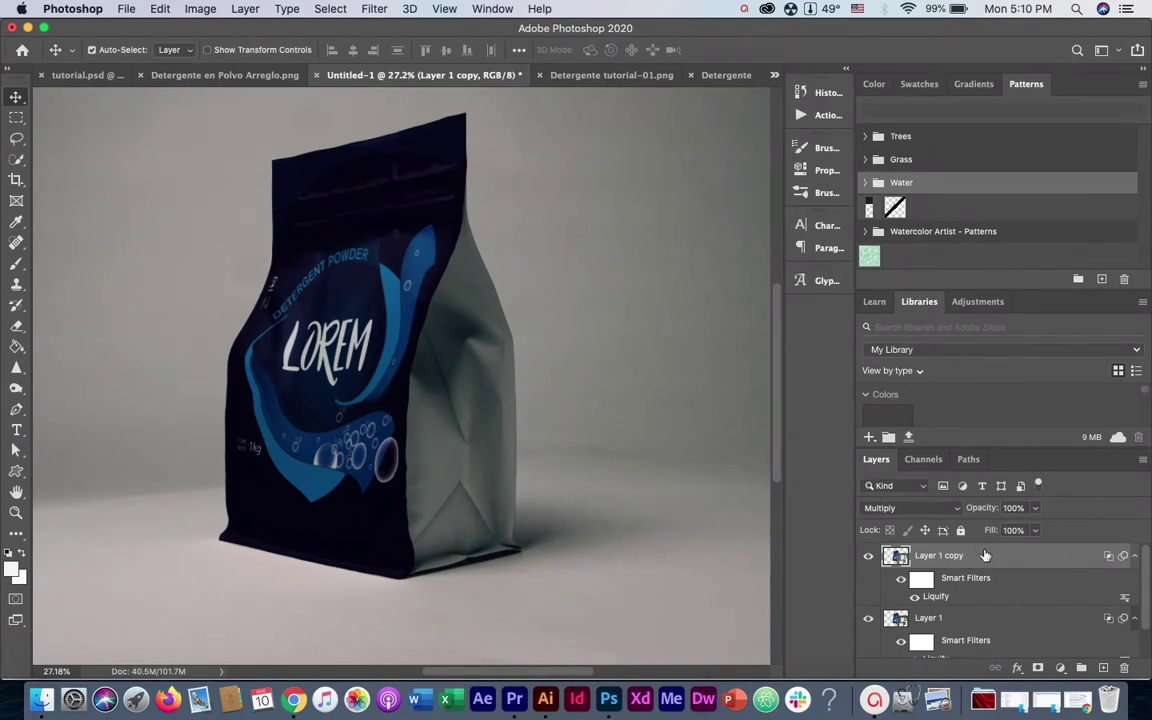
{"action": "left_click", "coordinate": [910, 508]}
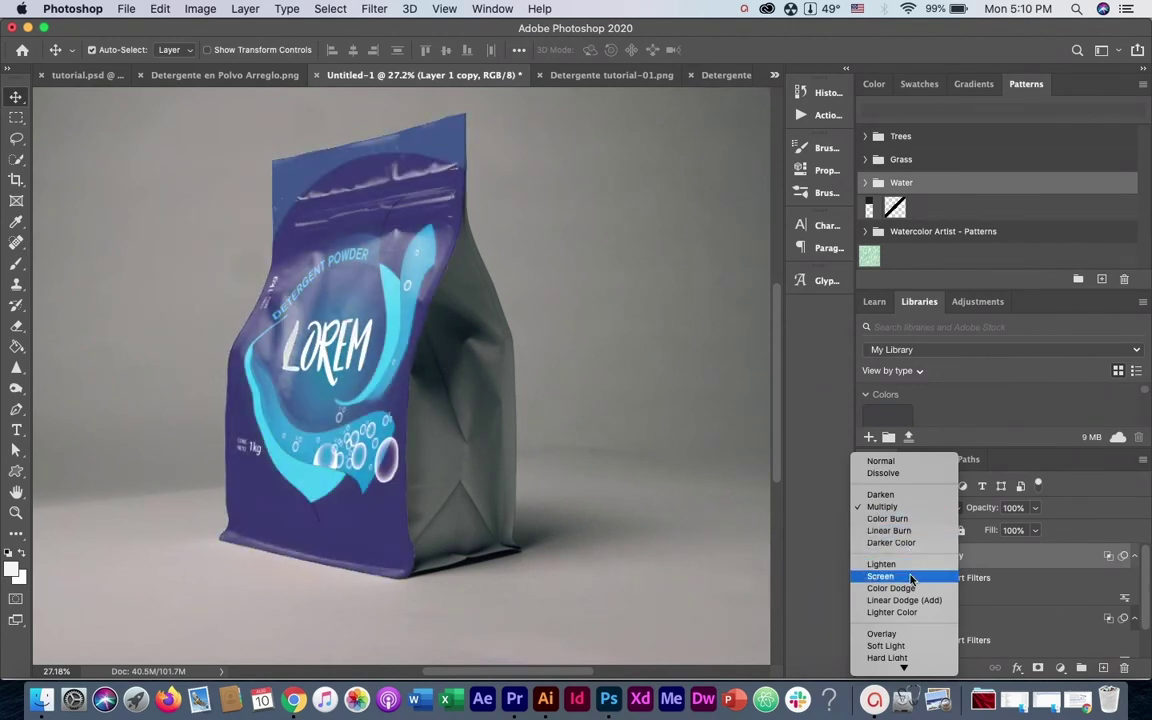
{"action": "left_click", "coordinate": [910, 576]}
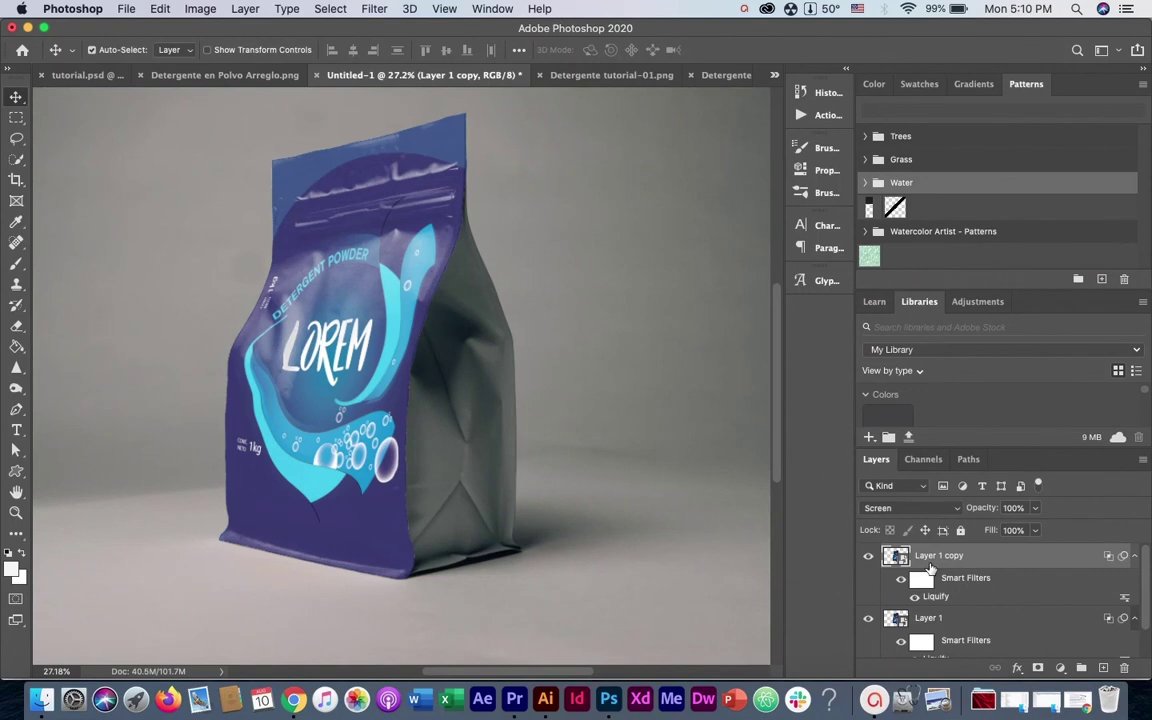
Set Layer 1 copy's Blend If underlying range to a split 0/60 shadow fade, rejoining the white slider.
{"action": "double_click", "coordinate": [1017, 559]}
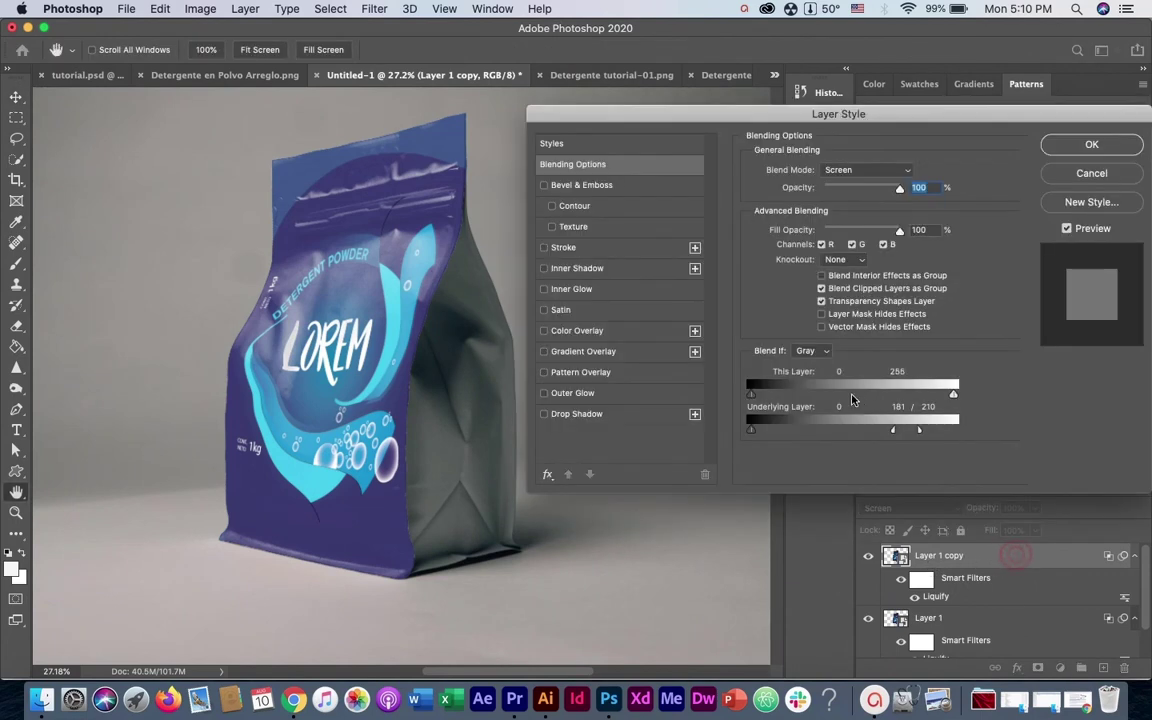
{"action": "left_click_drag", "start_coordinate": [893, 430], "coordinate": [960, 433]}
{"action": "left_click_drag", "start_coordinate": [754, 433], "coordinate": [777, 435]}
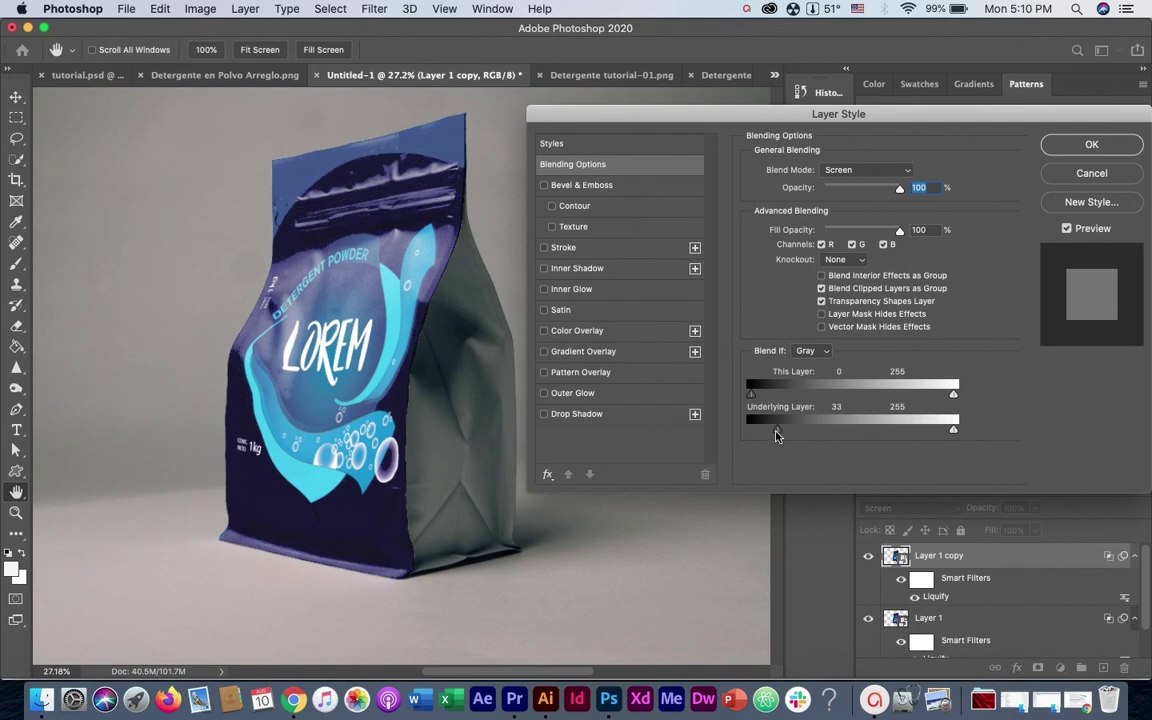
{"action": "key", "text": "alt"}
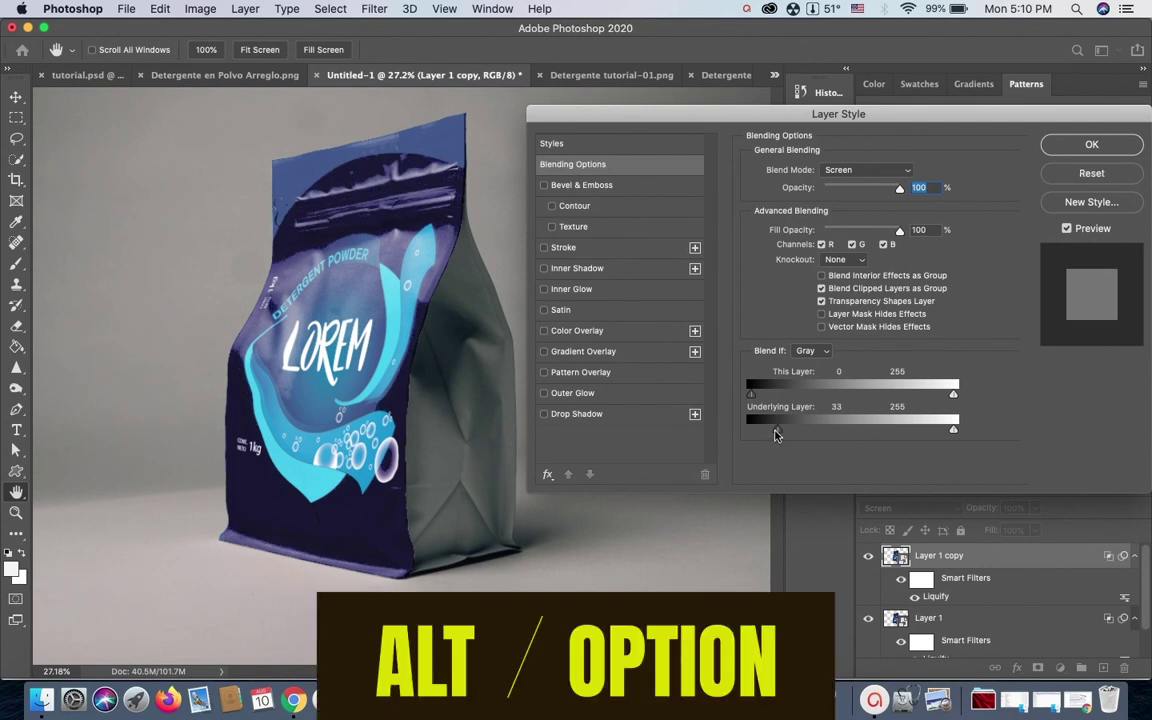
{"action": "left_click_drag", "start_coordinate": [777, 434], "coordinate": [740, 432]}
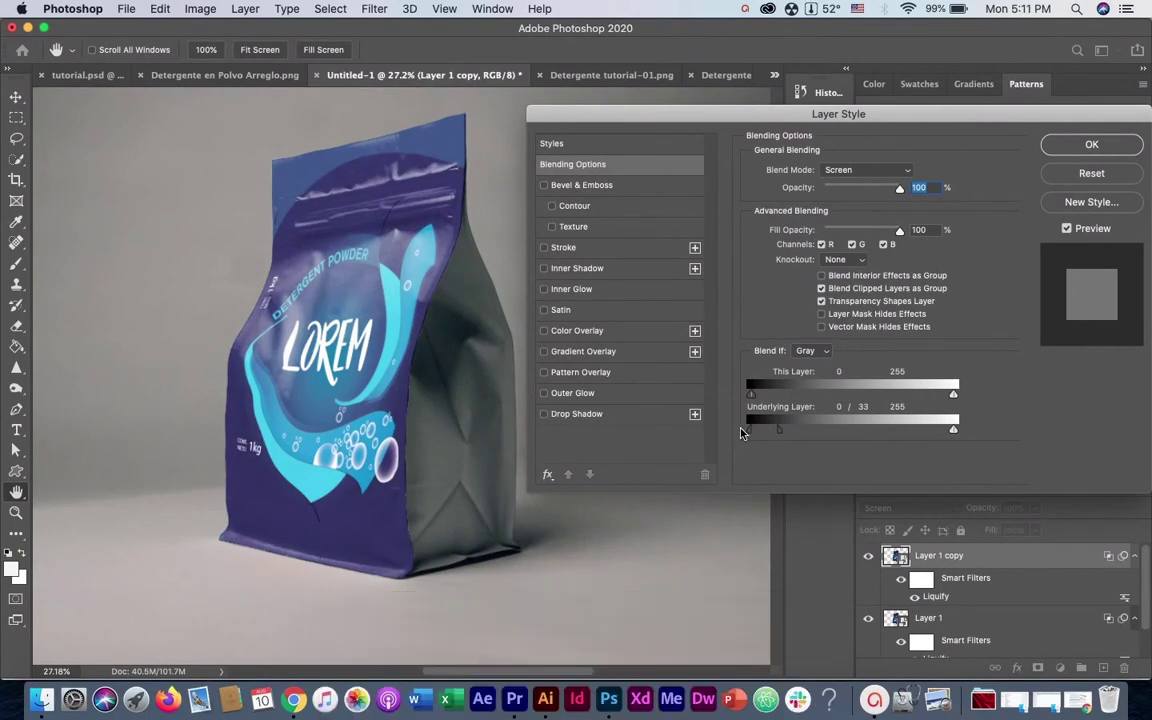
{"action": "left_click_drag", "start_coordinate": [778, 434], "coordinate": [808, 437]}
{"action": "left_click", "coordinate": [1084, 142]}
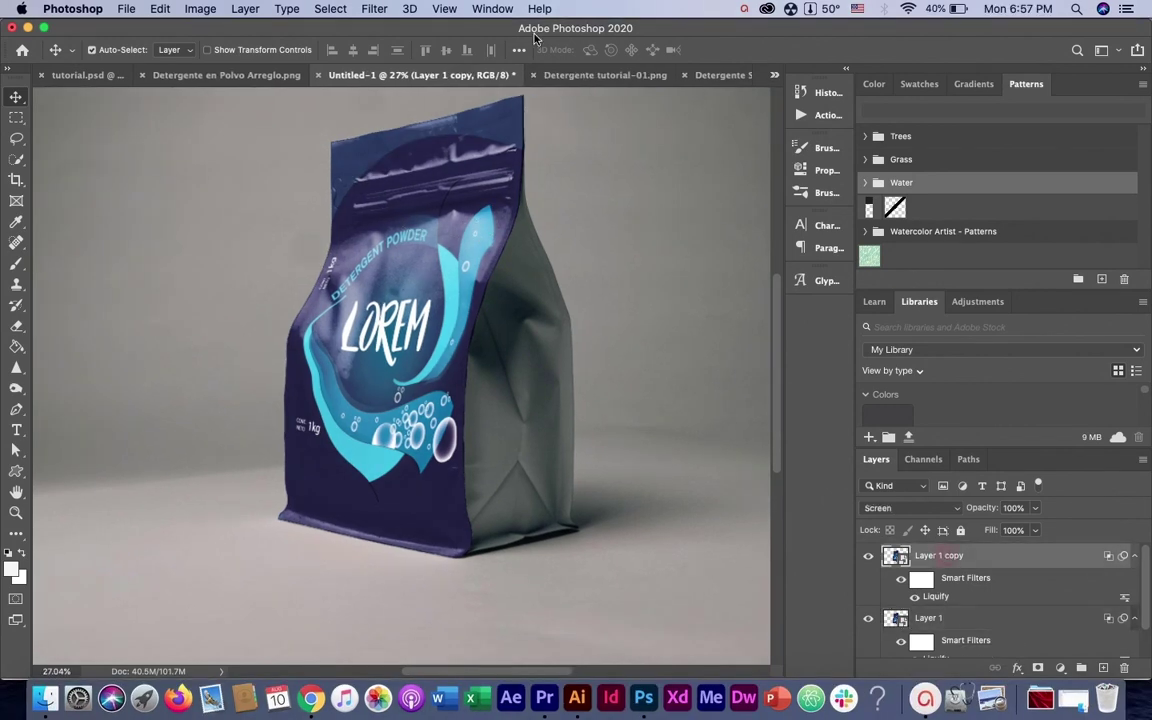
Bring the vertical LOREM side label into Untitled-1 and convert it to a smart object.
{"action": "left_click", "coordinate": [720, 75]}
{"action": "left_click_drag", "start_coordinate": [340, 83], "coordinate": [400, 360]}
{"action": "right_click", "coordinate": [900, 556]}
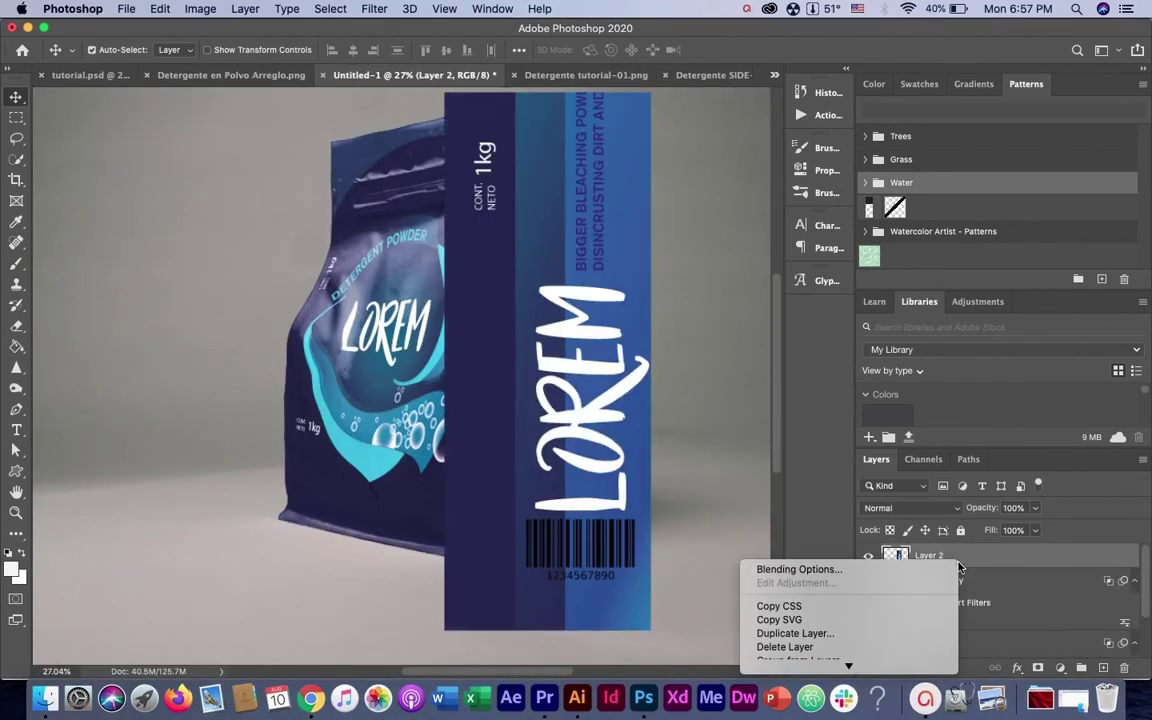
{"action": "left_click", "coordinate": [797, 481]}
Lower the side label to 25% opacity and scale it down to the pouch's side.
{"action": "key", "text": "super+t"}
{"action": "left_click", "coordinate": [1035, 507]}
{"action": "left_click_drag", "start_coordinate": [1035, 528], "coordinate": [985, 532]}
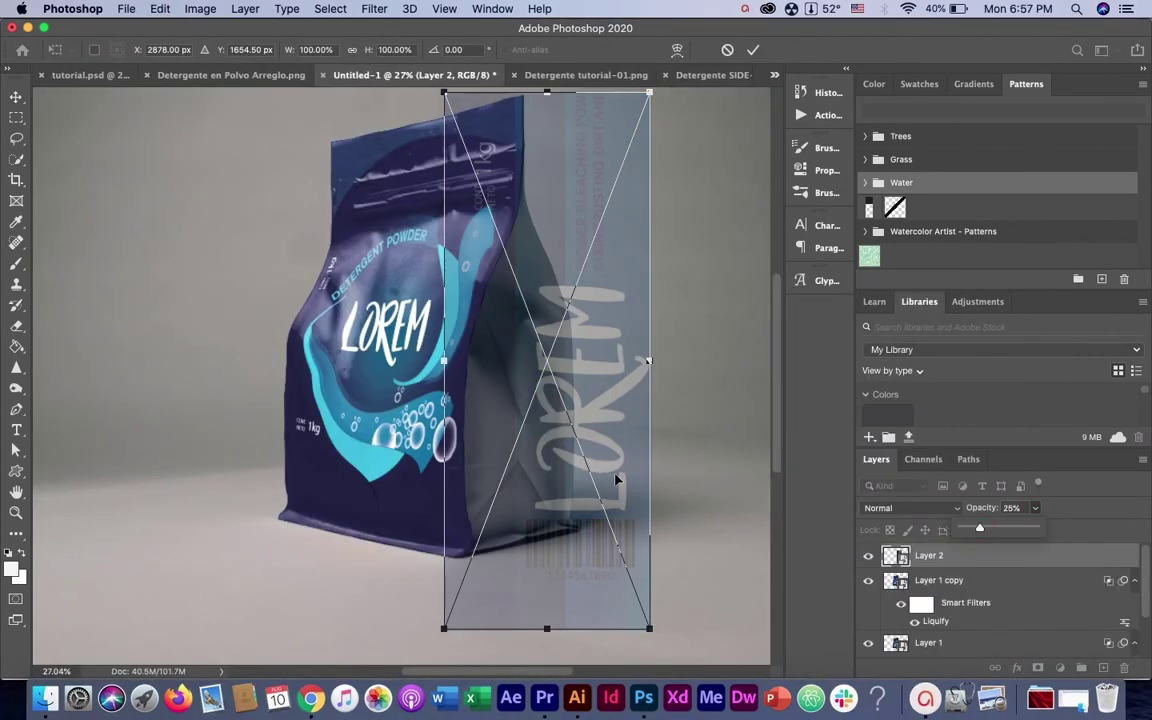
{"action": "left_click_drag", "start_coordinate": [650, 628], "coordinate": [630, 560]}
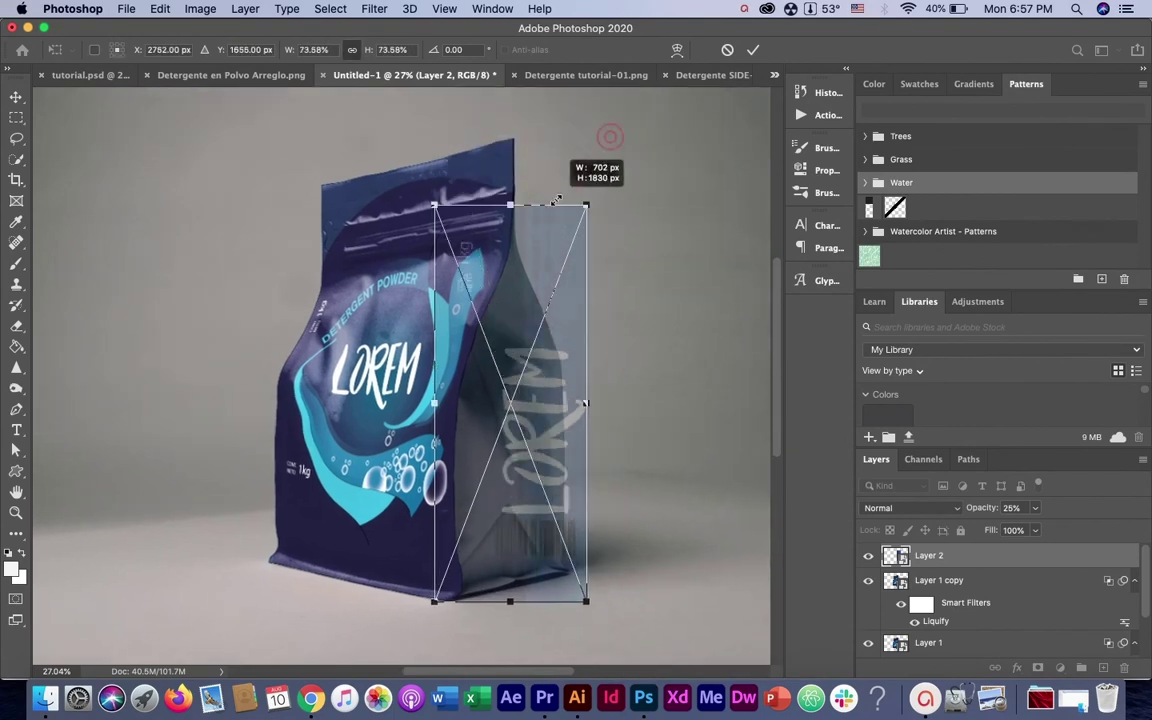
{"action": "left_click_drag", "start_coordinate": [551, 201], "coordinate": [534, 229]}
Perspective-distort the side label's corners to match the pouch gusset's angle.
{"action": "right_click", "coordinate": [541, 406]}
{"action": "left_click", "coordinate": [605, 491]}
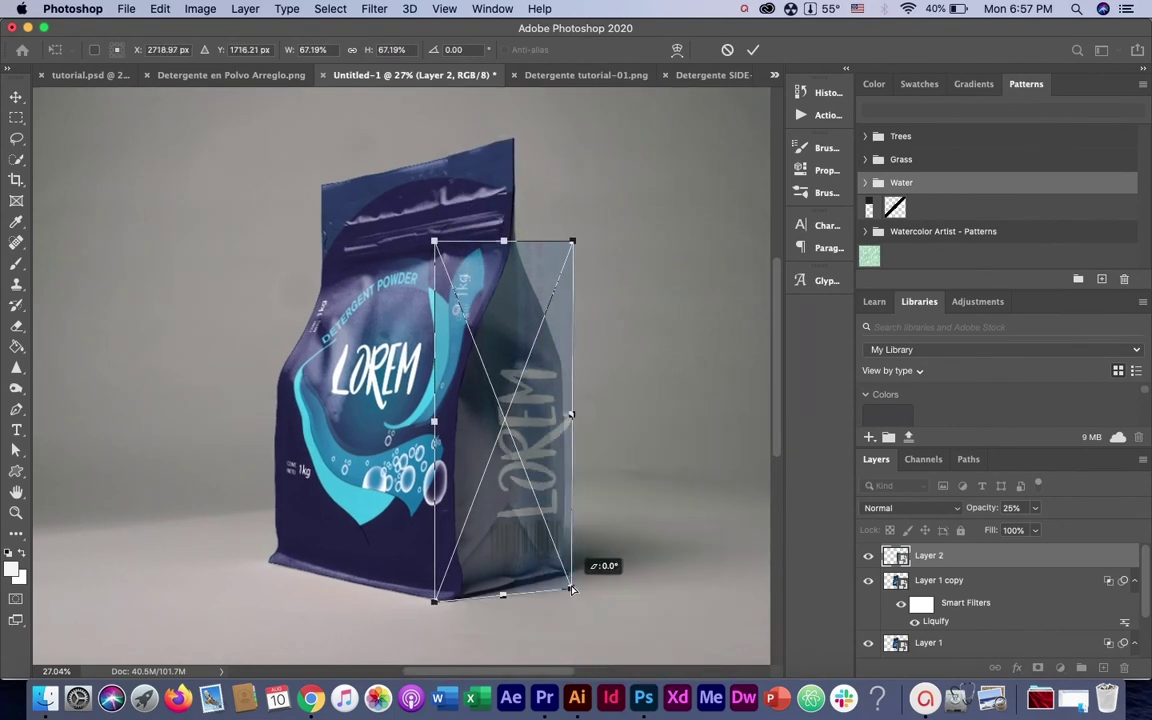
{"action": "left_click_drag", "start_coordinate": [572, 601], "coordinate": [568, 570]}
{"action": "left_click_drag", "start_coordinate": [572, 241], "coordinate": [546, 249]}
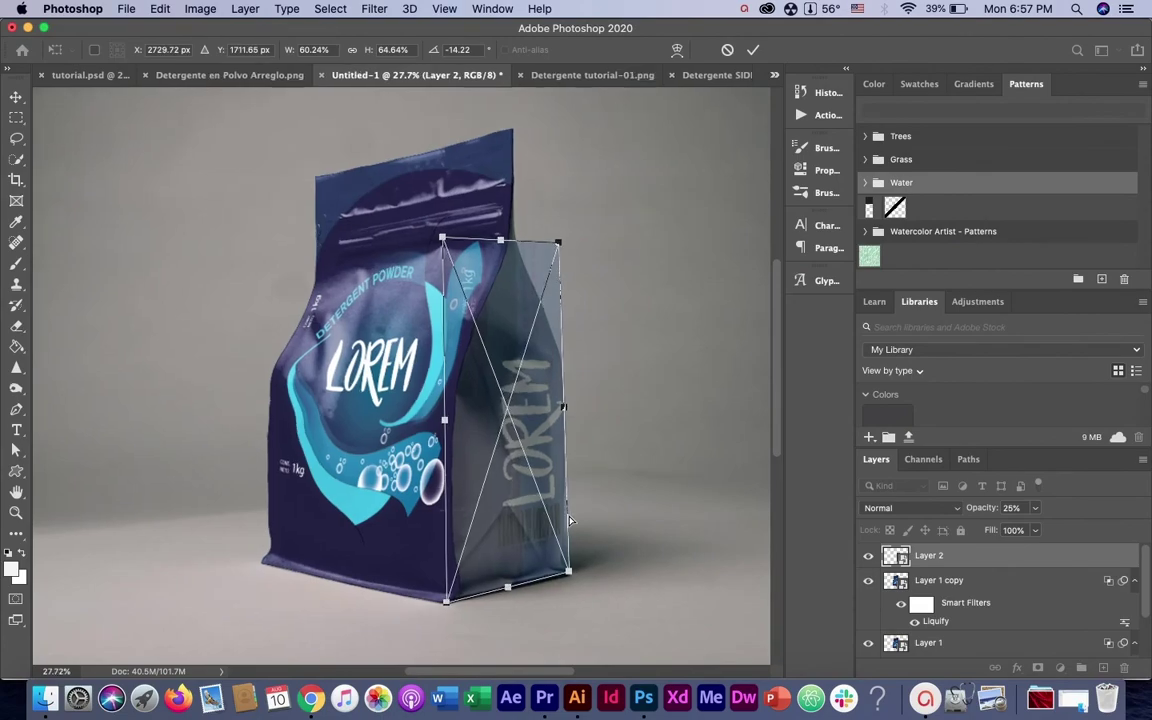